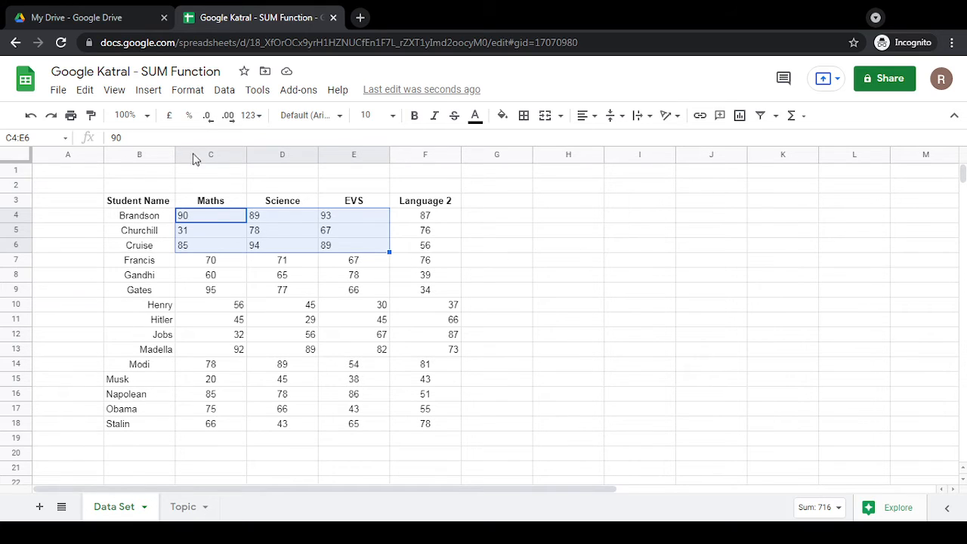
- Select columns B through F of the student marks table together as one range
left_click(160, 155)
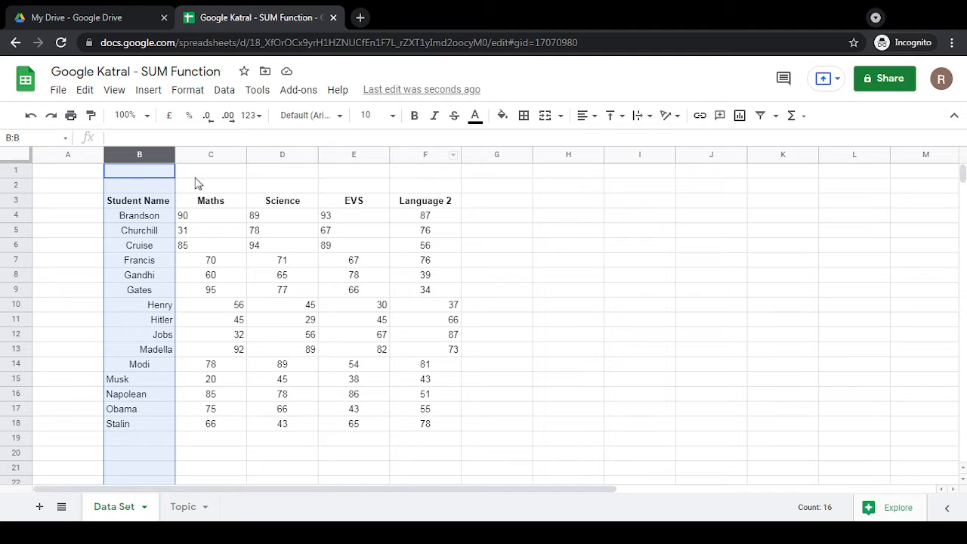
left_click(264, 203)
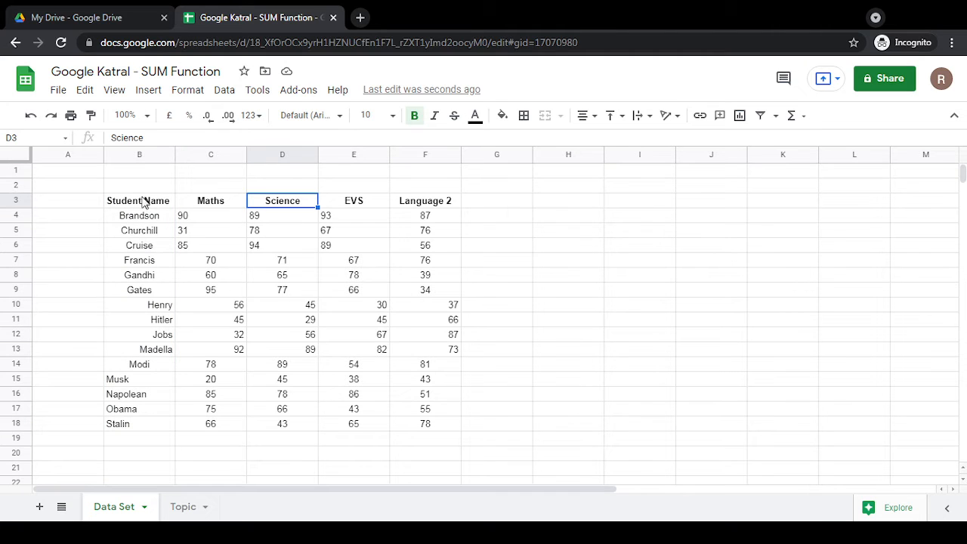
left_click(132, 159)
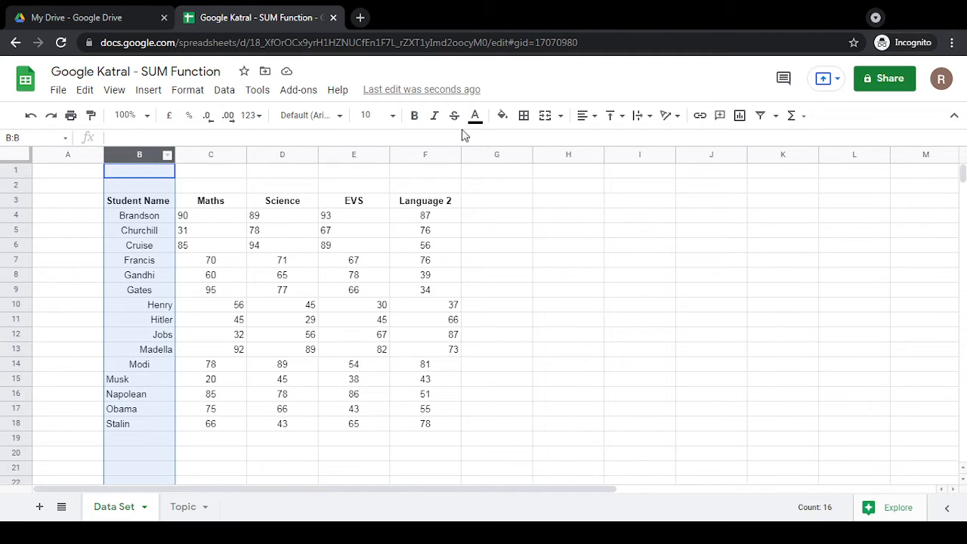
left_click(421, 156, "shift")
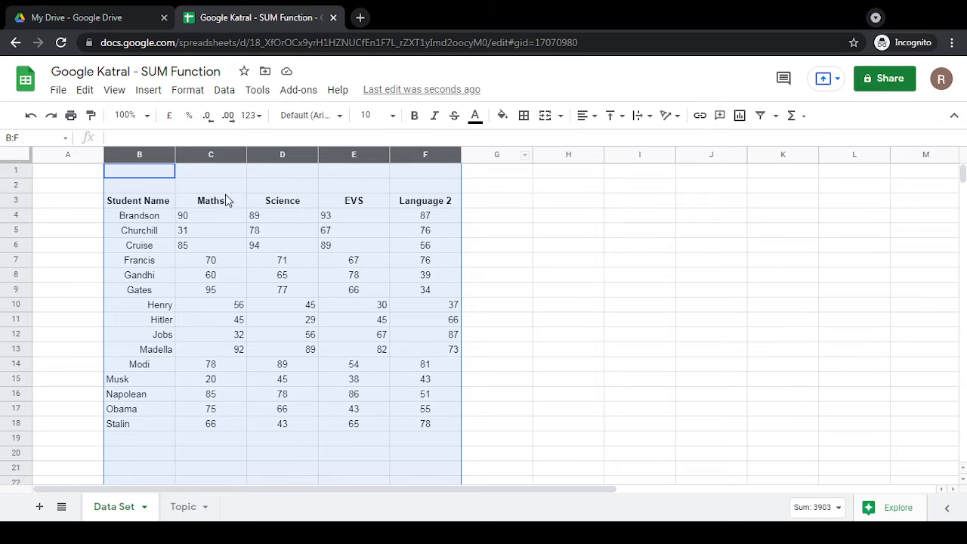
left_click(198, 188)
left_click(134, 158)
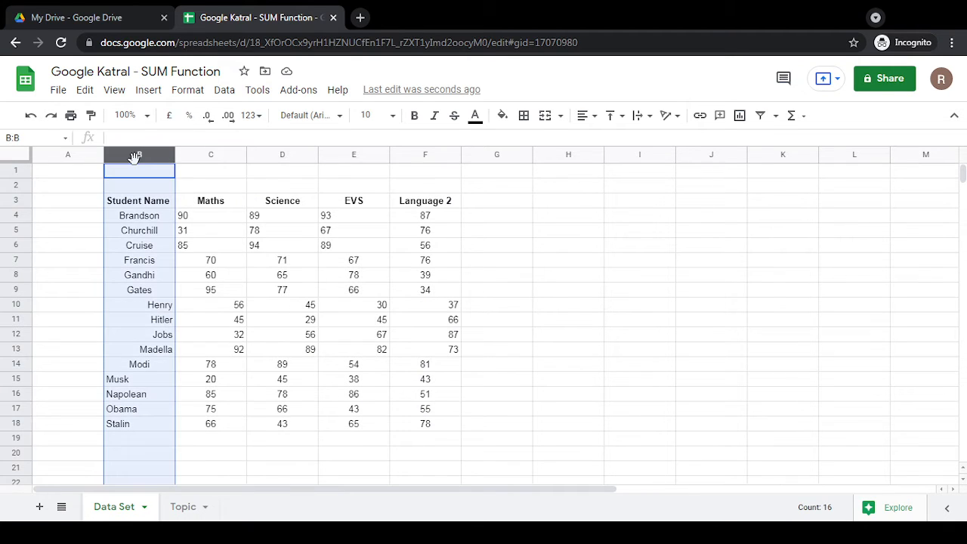
left_click(430, 154, "shift")
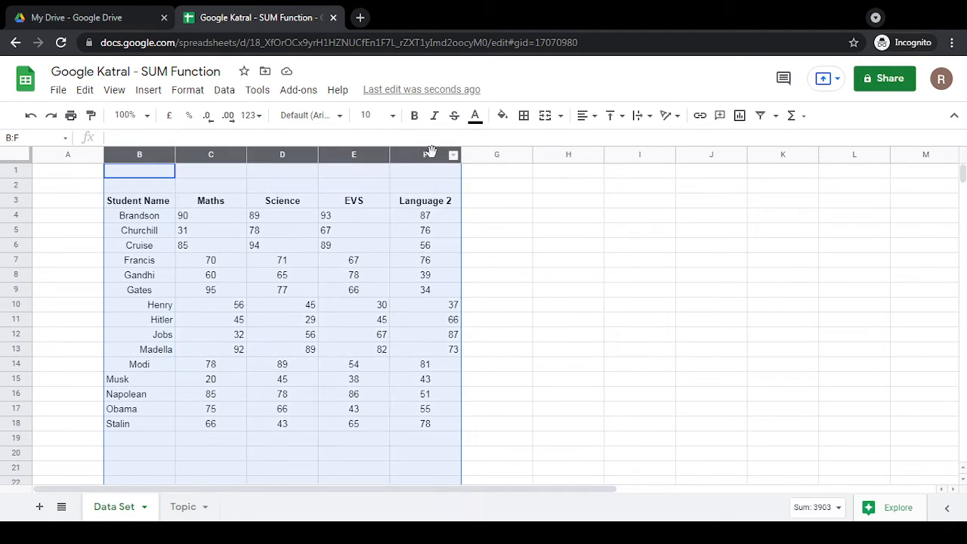
left_click(545, 202)
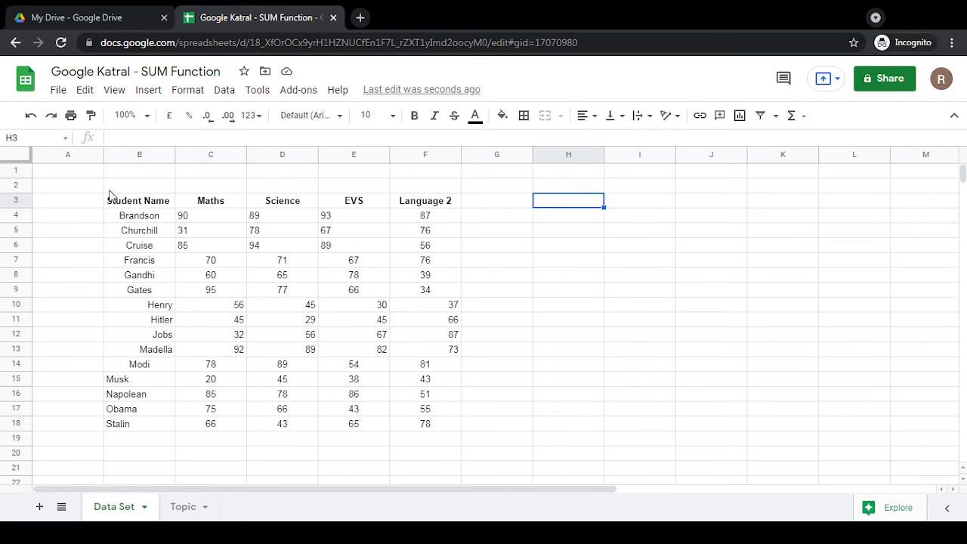
left_click(139, 156)
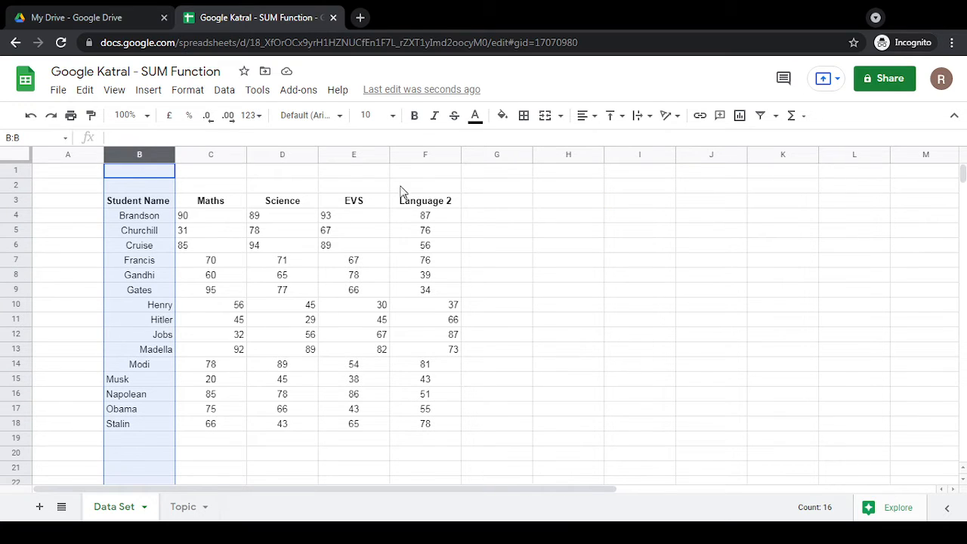
left_click(423, 155, "shift")
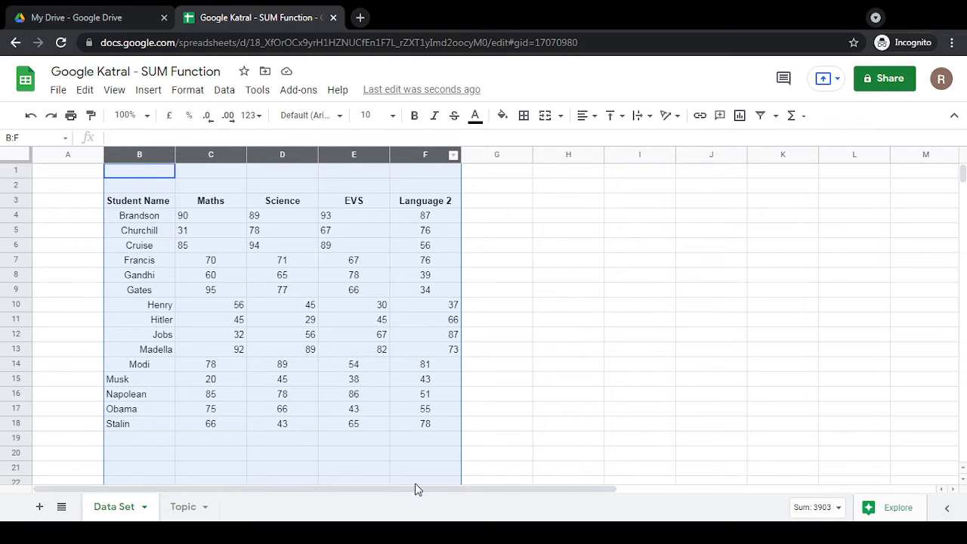
left_click(595, 215)
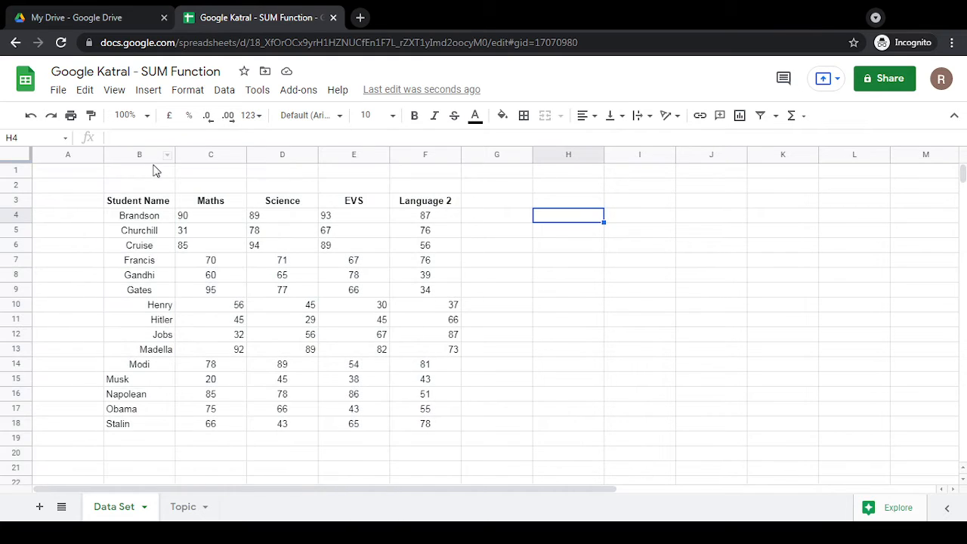
- Select columns B, C, D, E and F one at a time
left_click(134, 154)
left_click(196, 155)
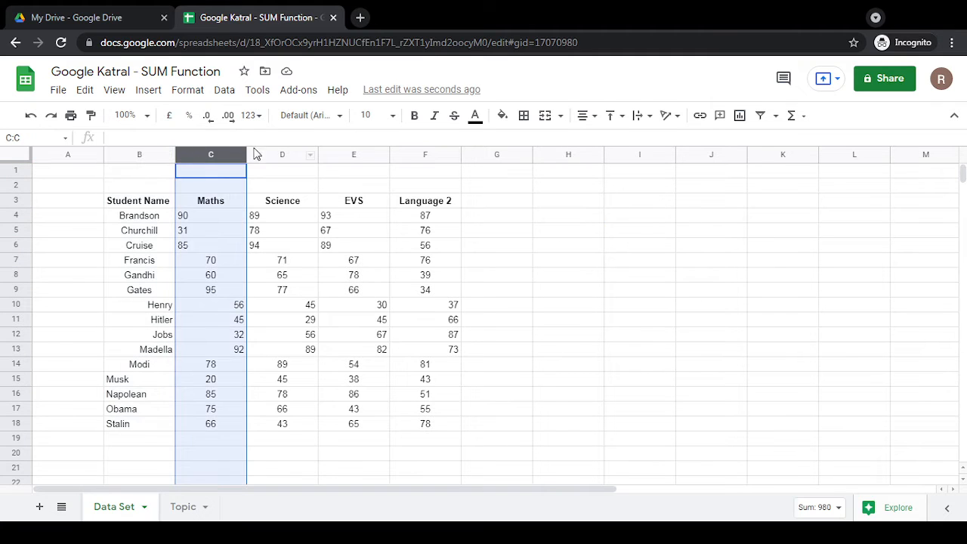
left_click(287, 155)
left_click(354, 155)
left_click(423, 156)
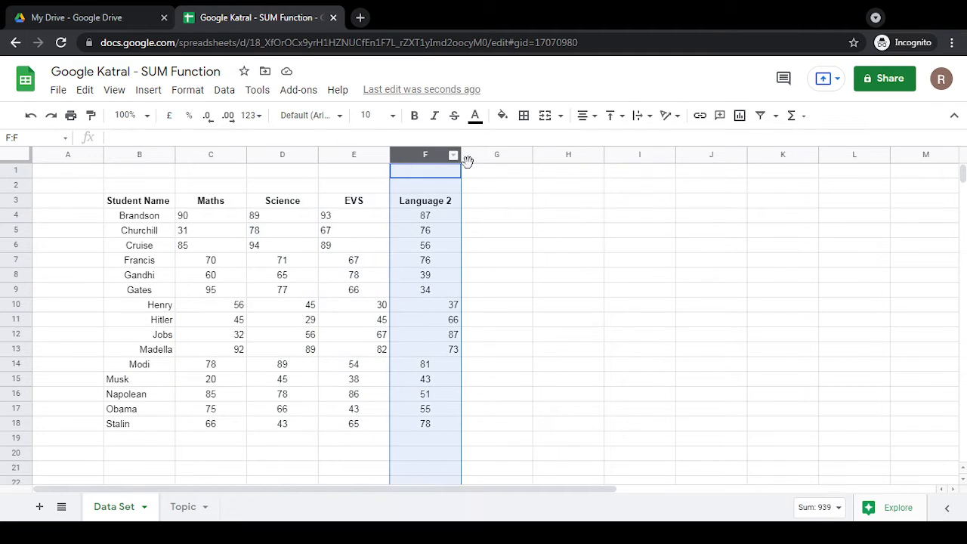
- Left-align all the contents of columns B through F
left_click(136, 157)
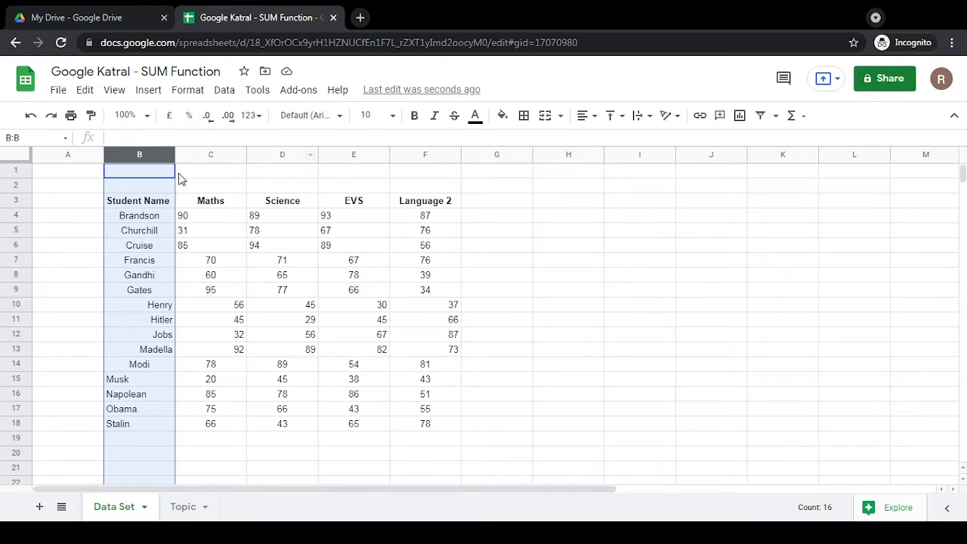
left_click(429, 155, "shift")
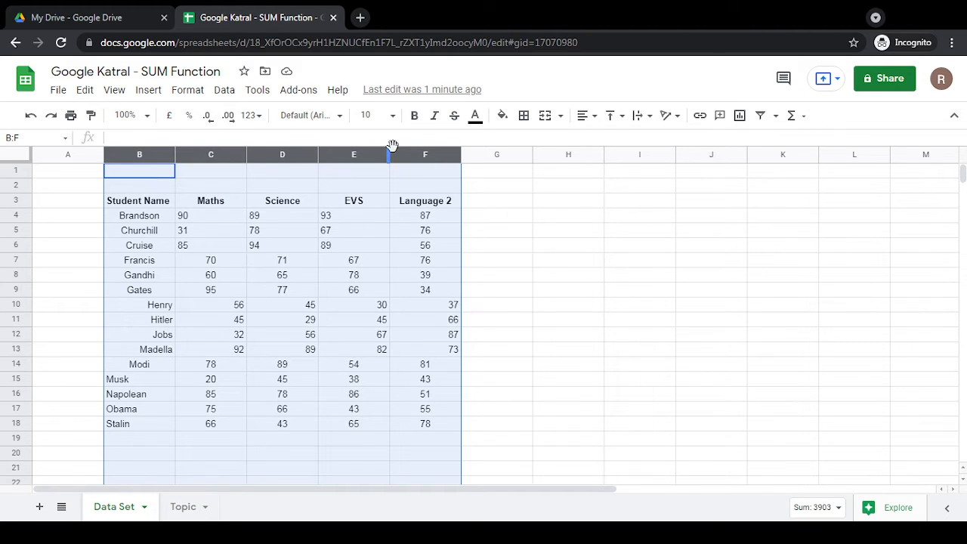
left_click(188, 92)
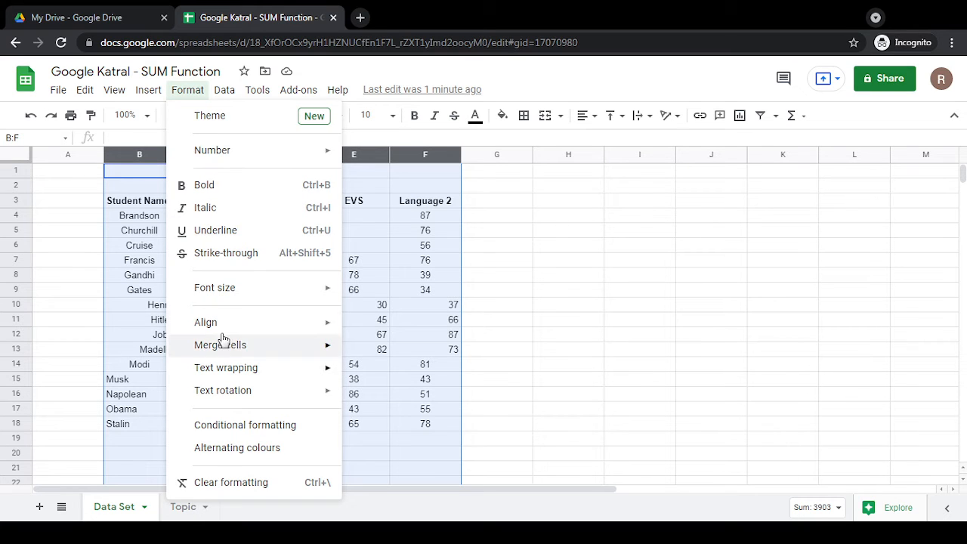
mouse_move(225, 327)
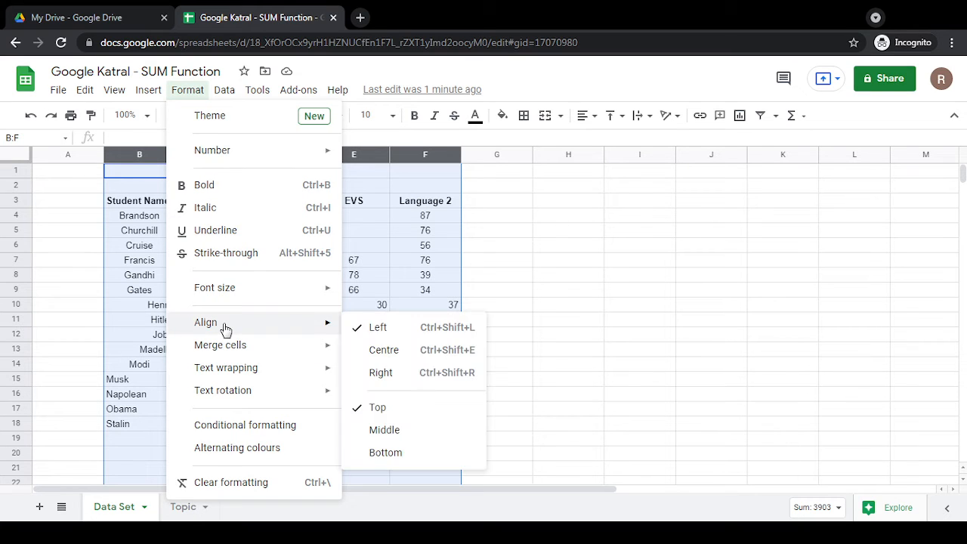
left_click(403, 331)
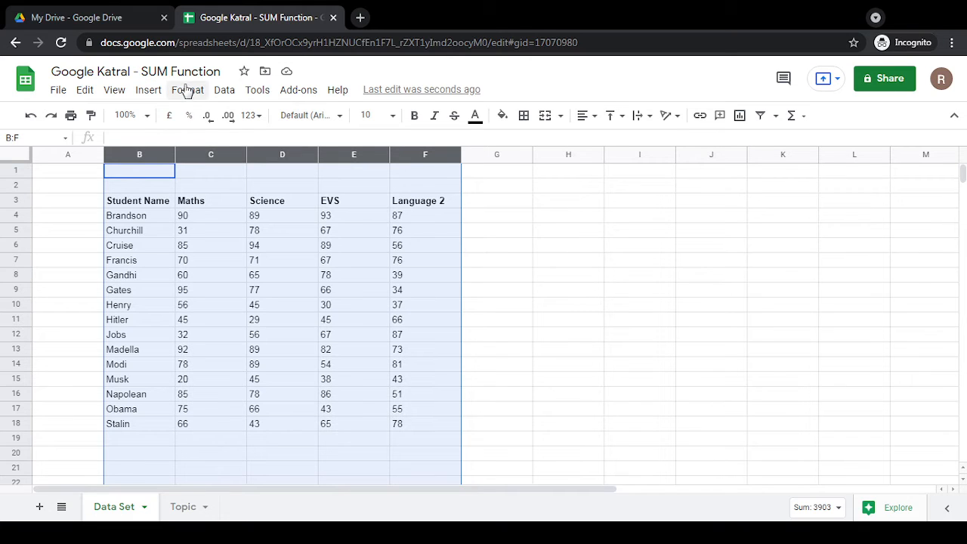
- Try centre and right horizontal alignment on columns B through F
left_click(591, 117)
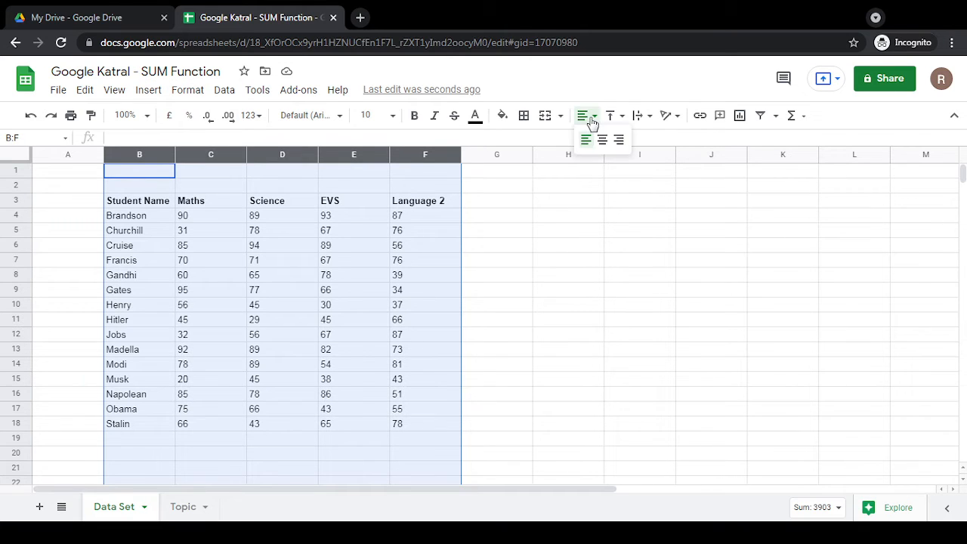
left_click(602, 138)
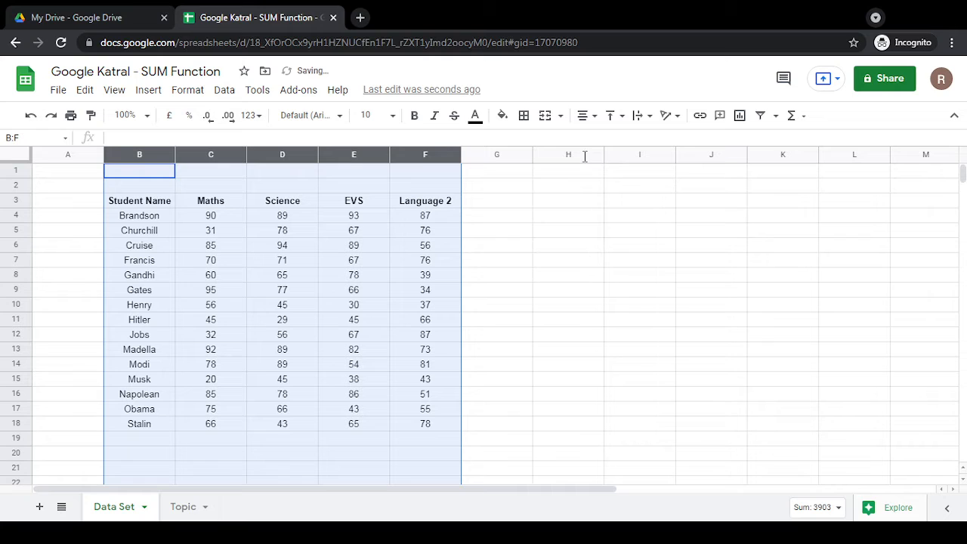
left_click(587, 115)
left_click(620, 139)
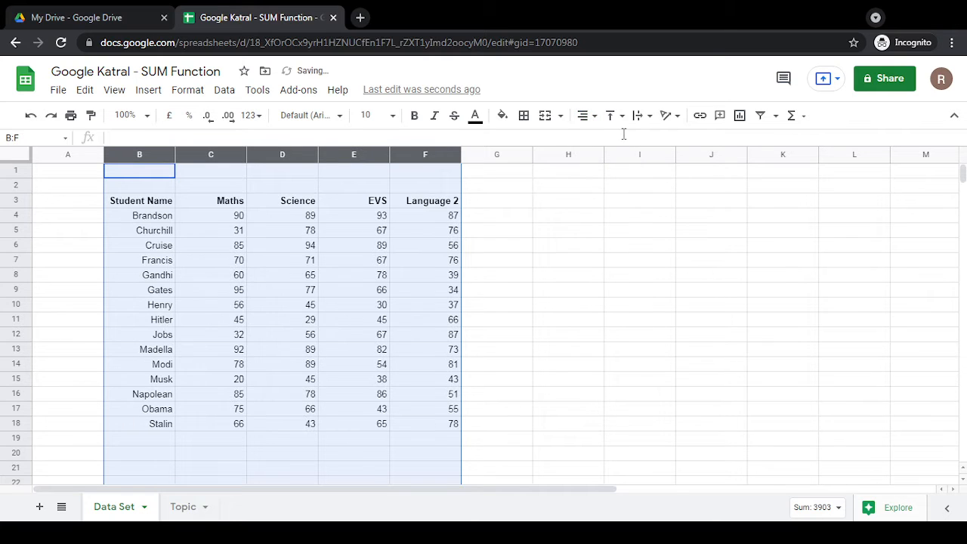
- Centre-align columns B through F horizontally
left_click(583, 116)
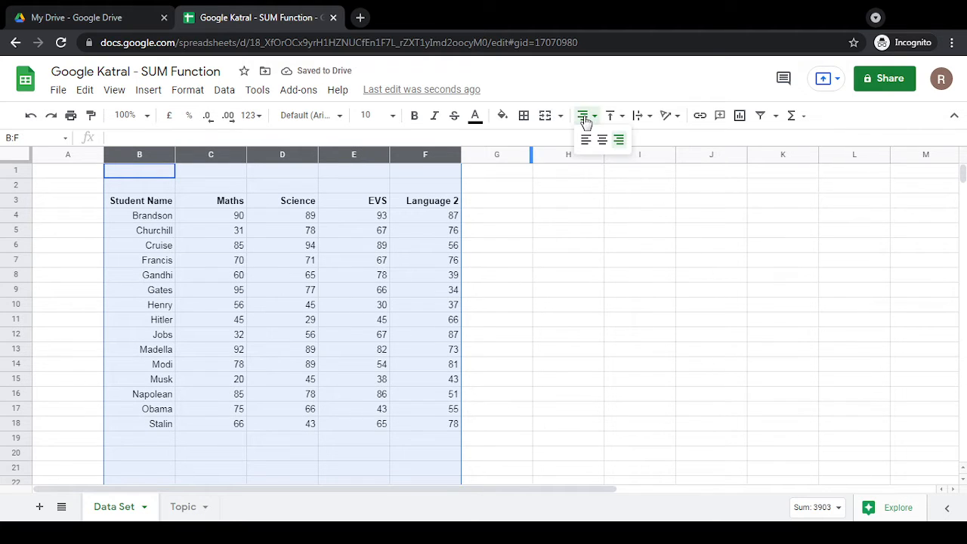
left_click(602, 140)
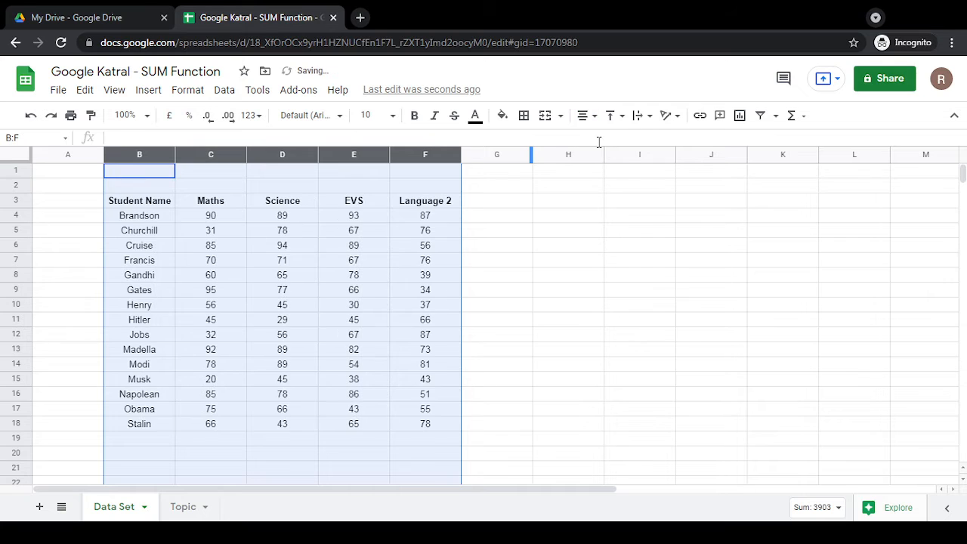
left_click(660, 215)
- Left-align only the Student Name column, leaving the subject columns centred
left_click(155, 155)
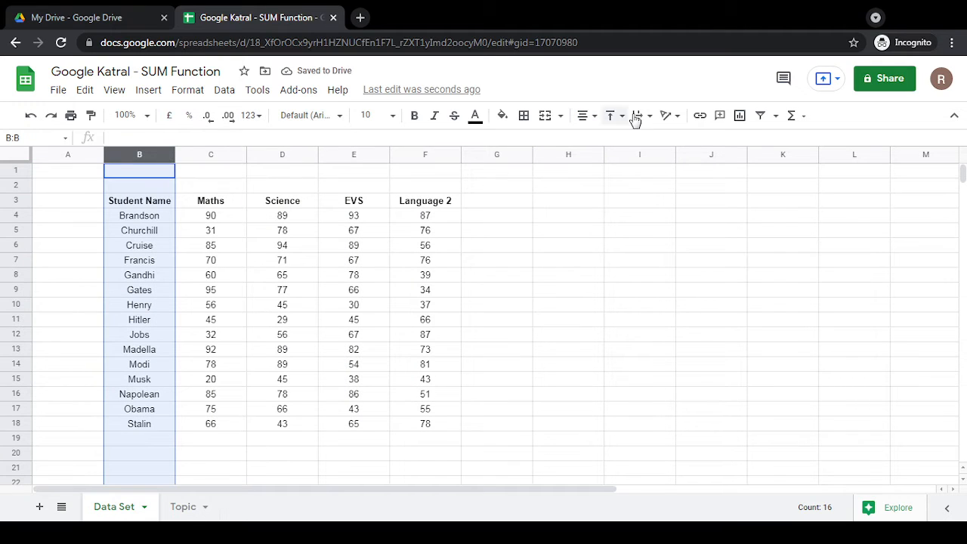
left_click(583, 116)
left_click(586, 141)
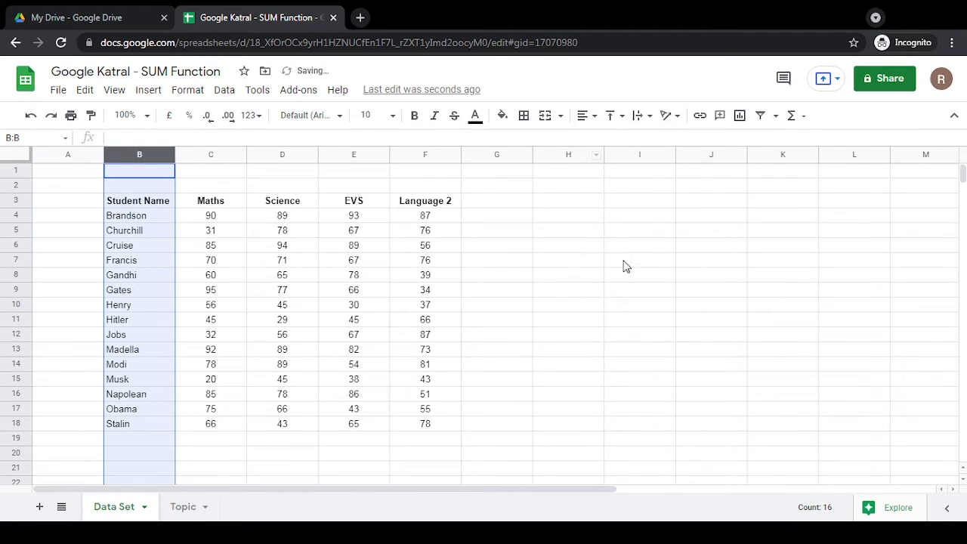
left_click(626, 268)
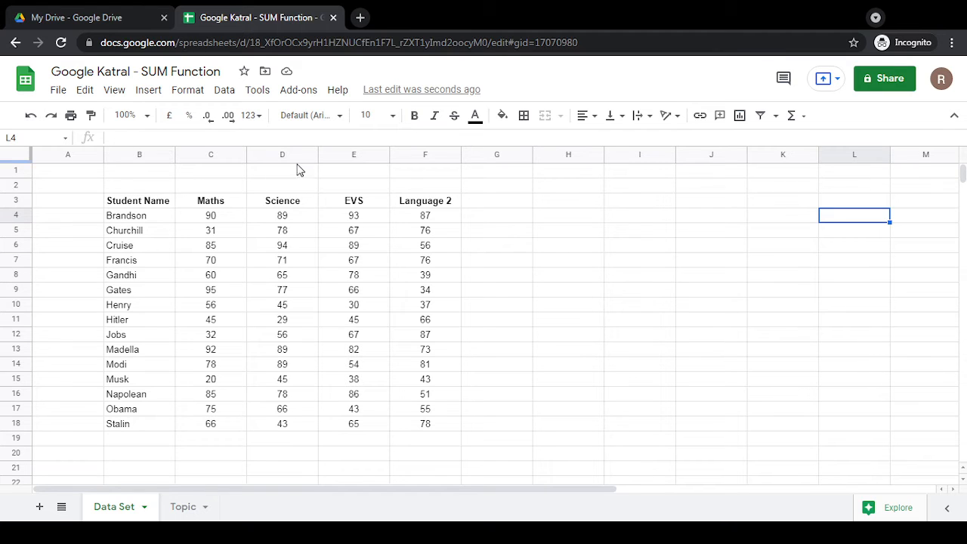
- Insert two blank columns, one at a time, to the left of the Student Name column
left_click(138, 155)
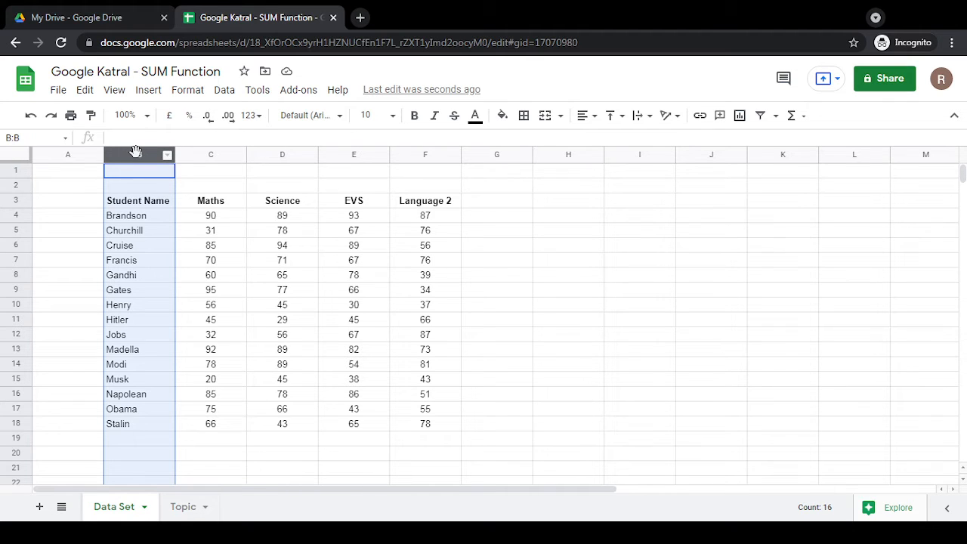
right_click(134, 155)
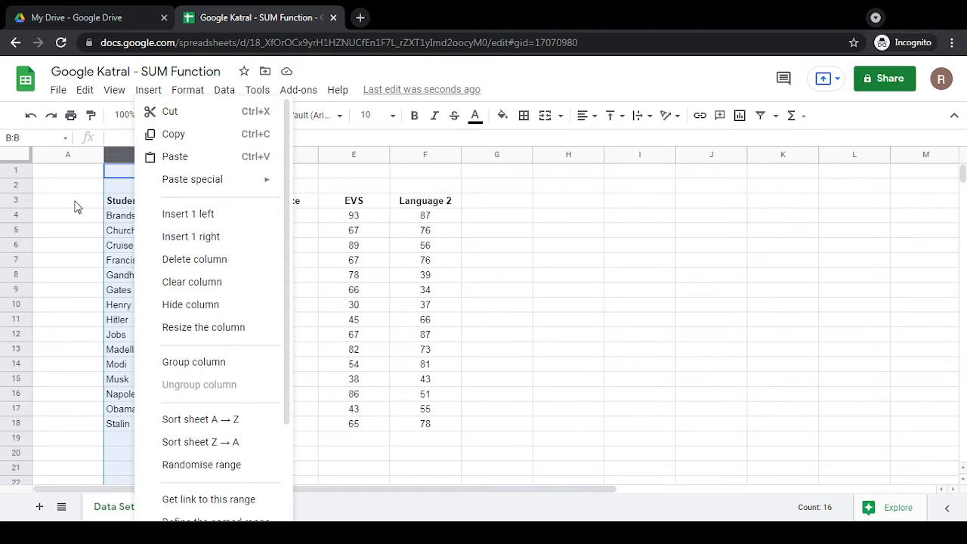
left_click(205, 216)
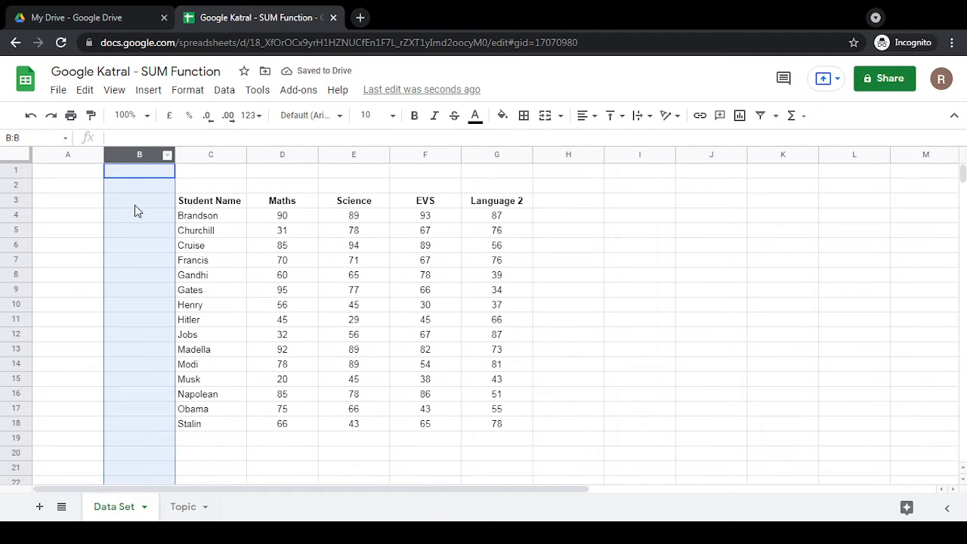
right_click(137, 149)
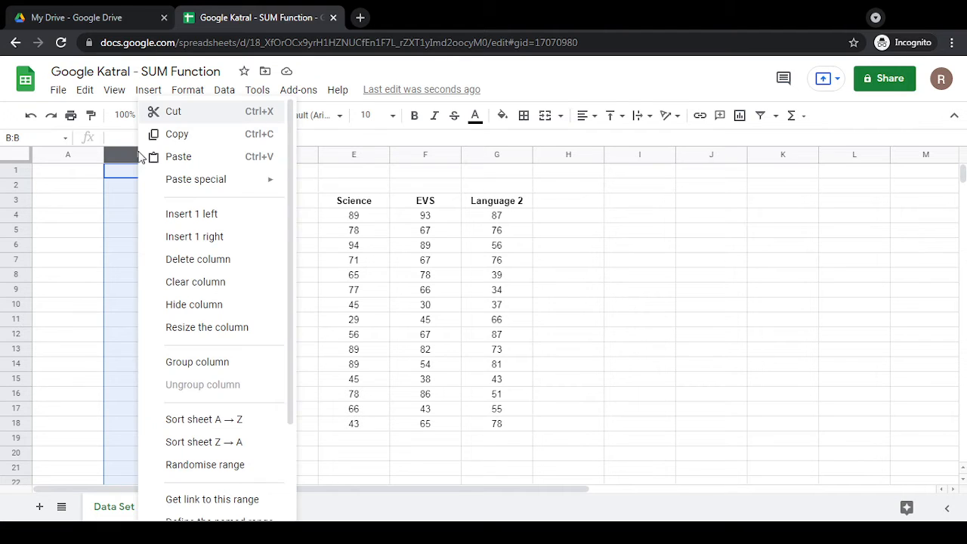
left_click(231, 220)
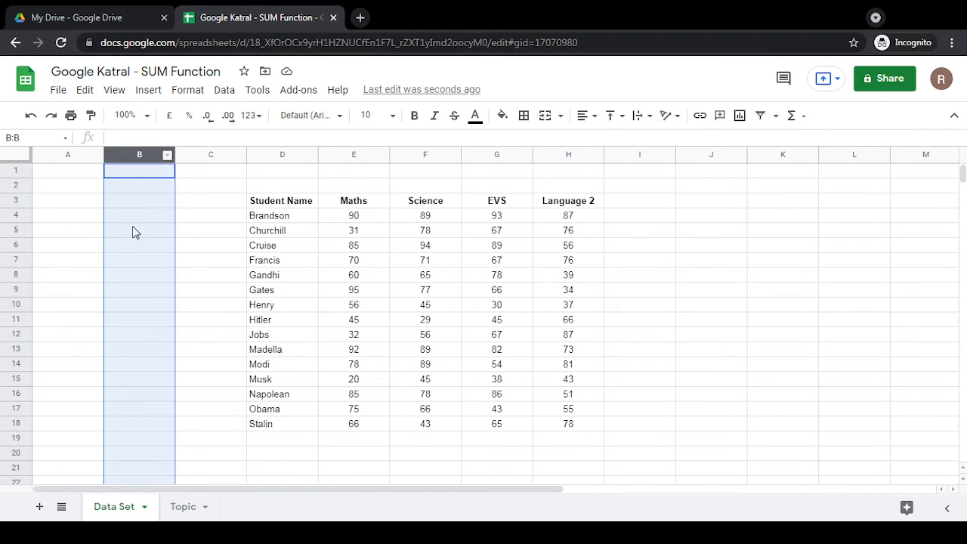
- Undo the two column insertions before the Student Name column
left_click(30, 119)
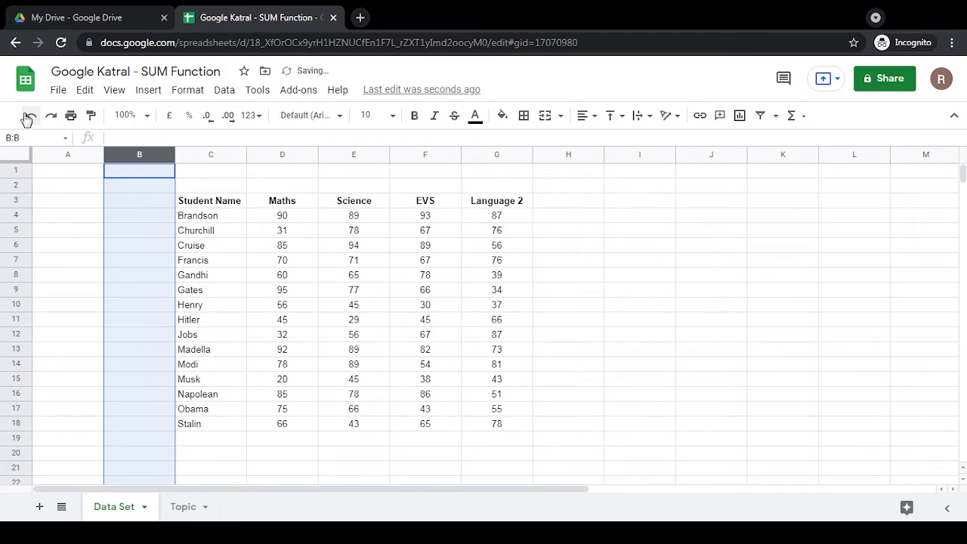
left_click(205, 189)
key("ctrl+z")
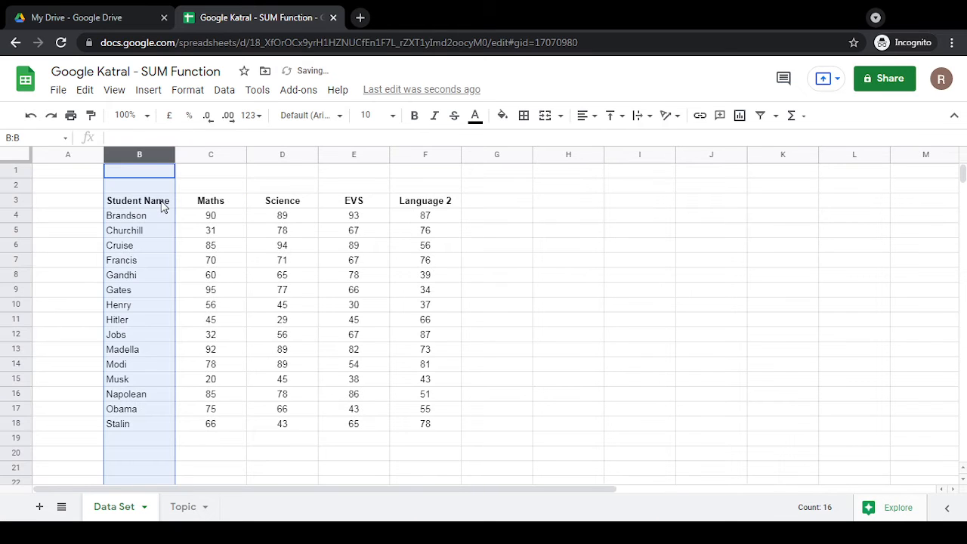
left_click(518, 247)
left_click(575, 220)
- Add two empty columns between column A and the Student Name column
left_click(138, 156)
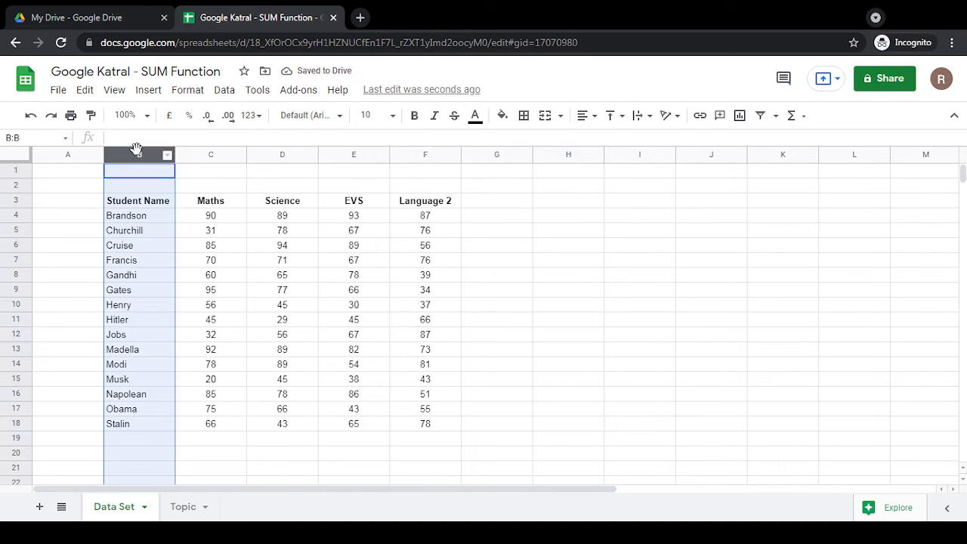
right_click(137, 155)
left_click(172, 216)
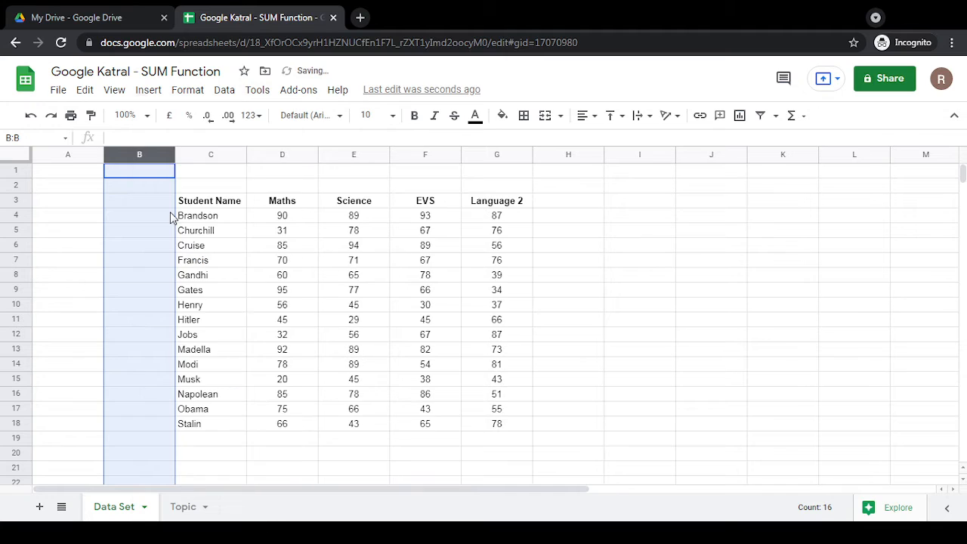
left_click(148, 261)
left_click(127, 158)
key("ctrl+alt+=")
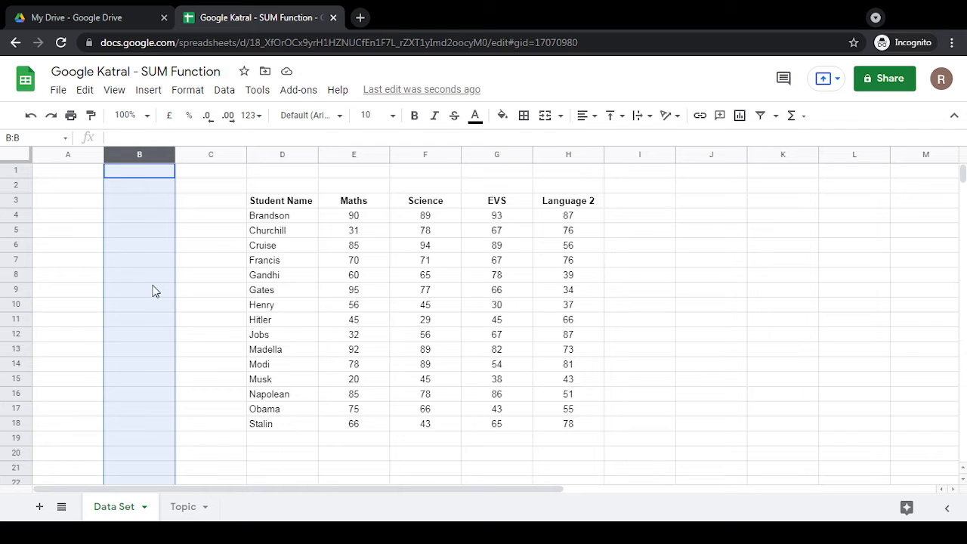
- Enter the headings Serial Number in B3 and Roll Number in C3 of the marks table
left_click(660, 229)
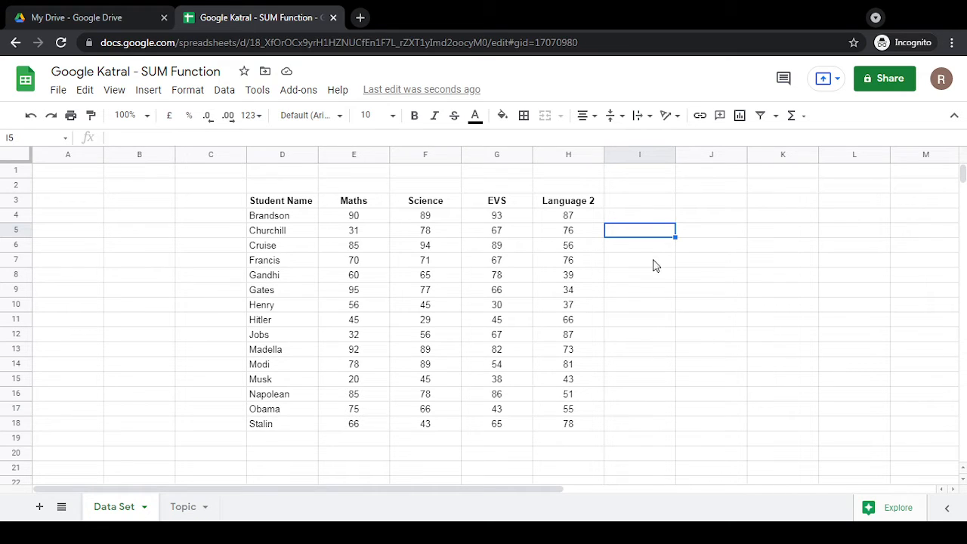
left_click(772, 218)
left_click(156, 204)
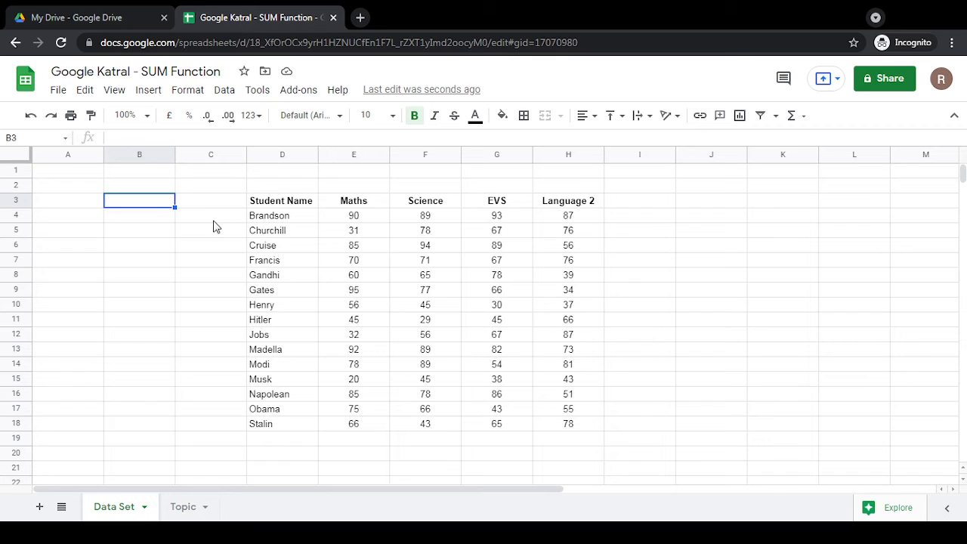
type("Serial Number")
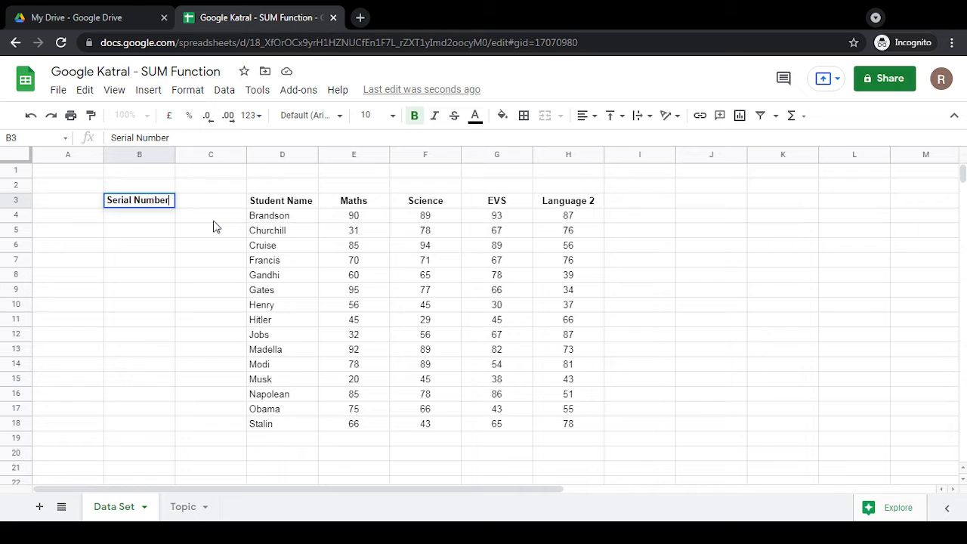
left_click(214, 220)
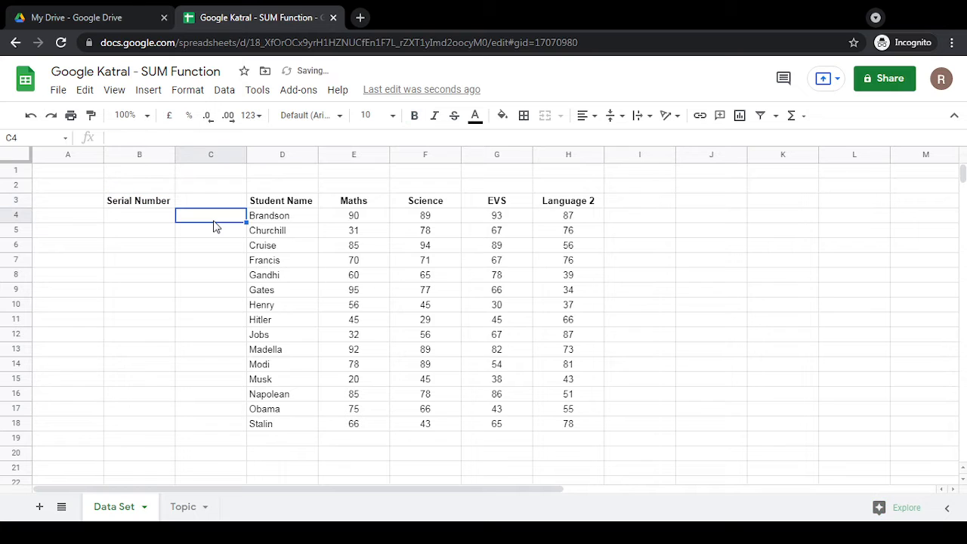
type("R")
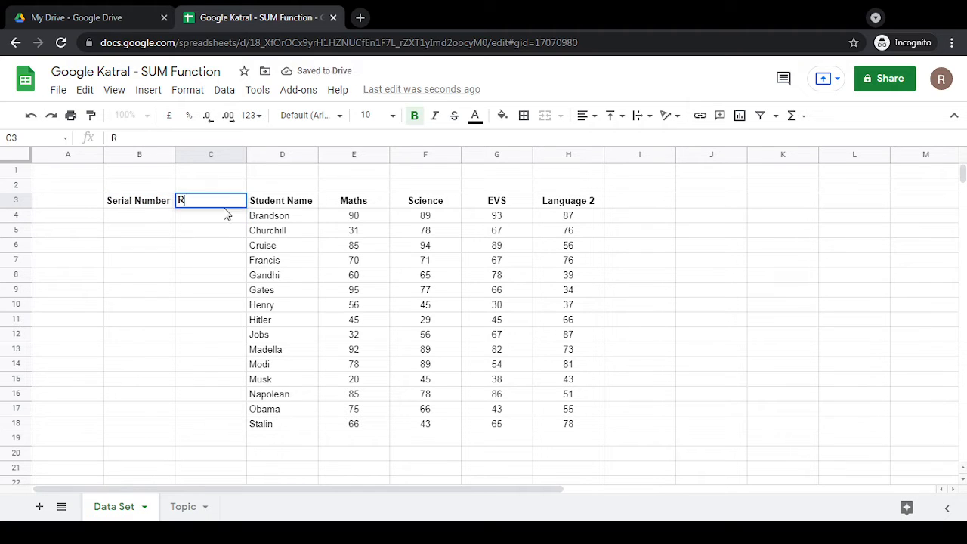
type("oll Number")
key("Return")
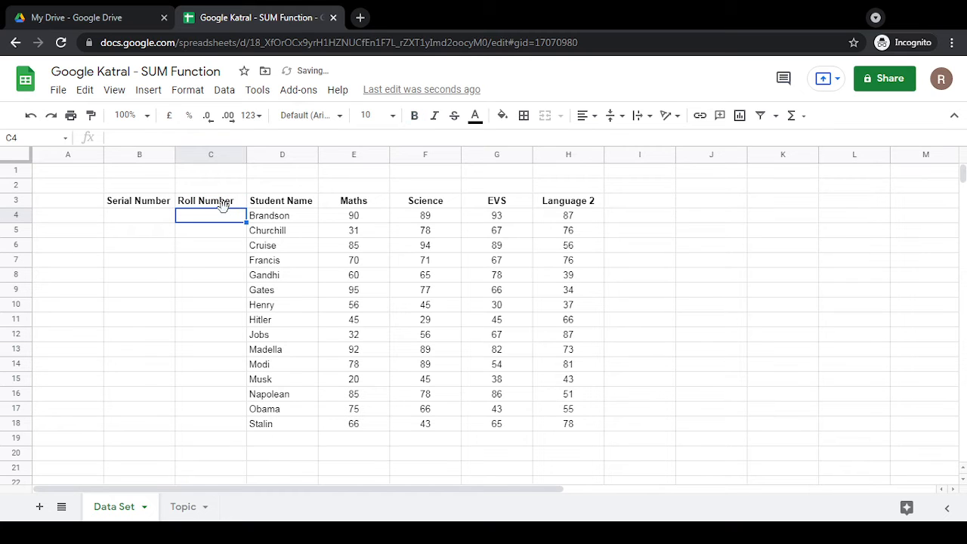
- Centre-align the Serial Number and Roll Number columns, B and C
left_click(158, 263)
left_click_drag(129, 156, 212, 156)
left_click(603, 116)
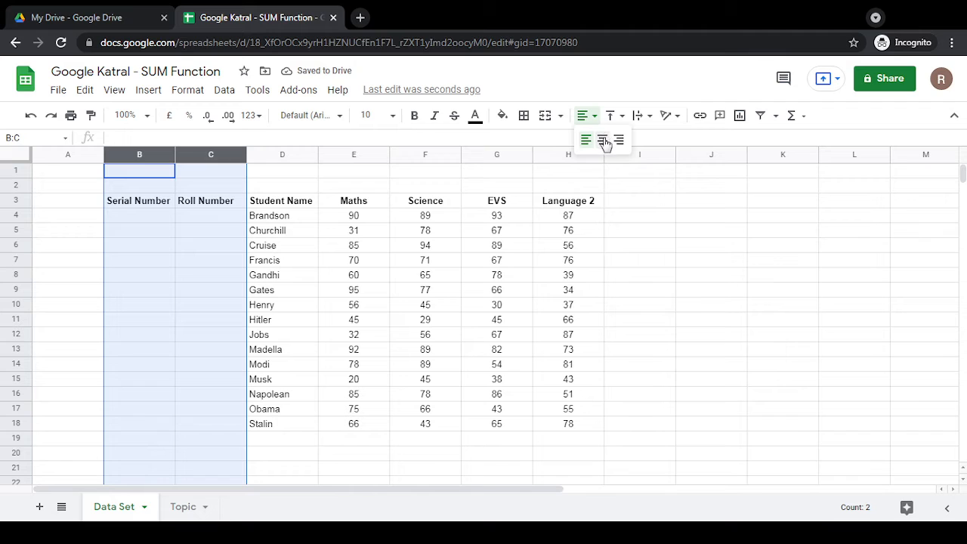
left_click(605, 138)
left_click(706, 259)
- Enter 1 in B4 as the first serial number
left_click(119, 221)
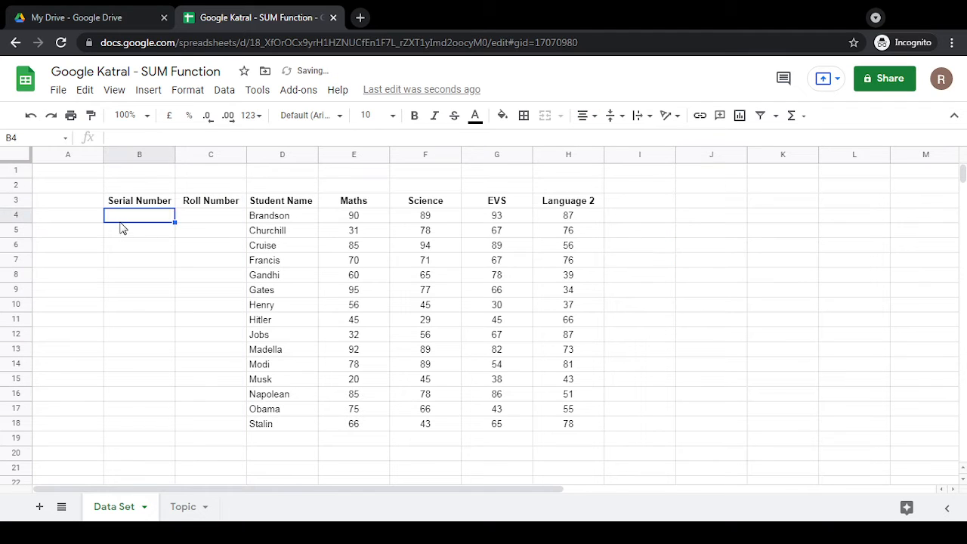
type("1")
left_click(138, 294)
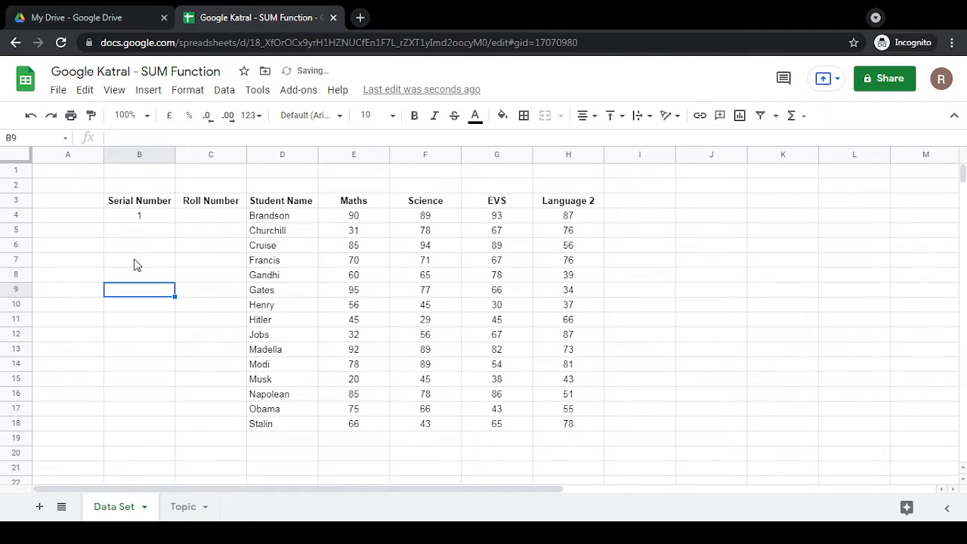
- Try entering serial numbers 2 and 3 by hand in B5 and B6, and clear B5:B7 again
left_click(140, 234)
type("2")
left_click(143, 257)
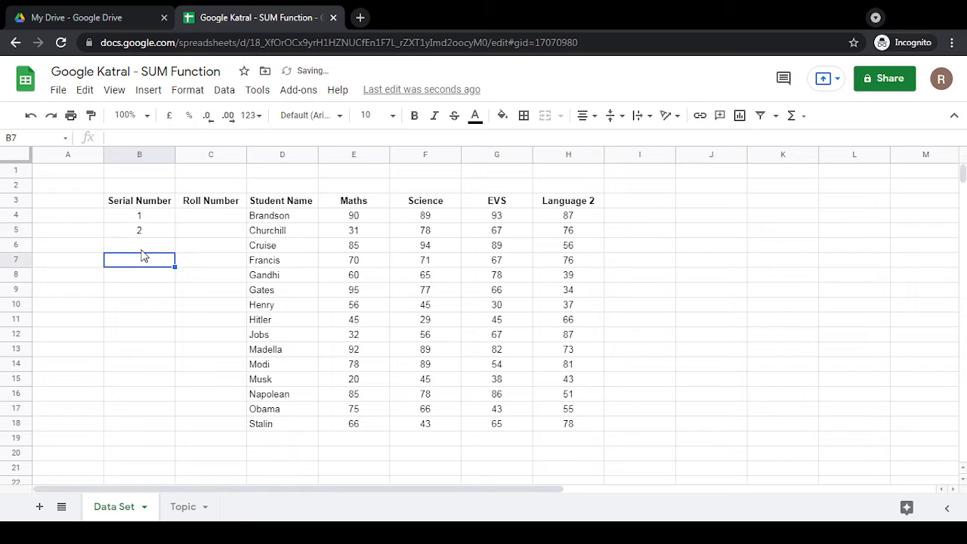
left_click(147, 244)
left_click(145, 231)
left_click(148, 249)
type("3")
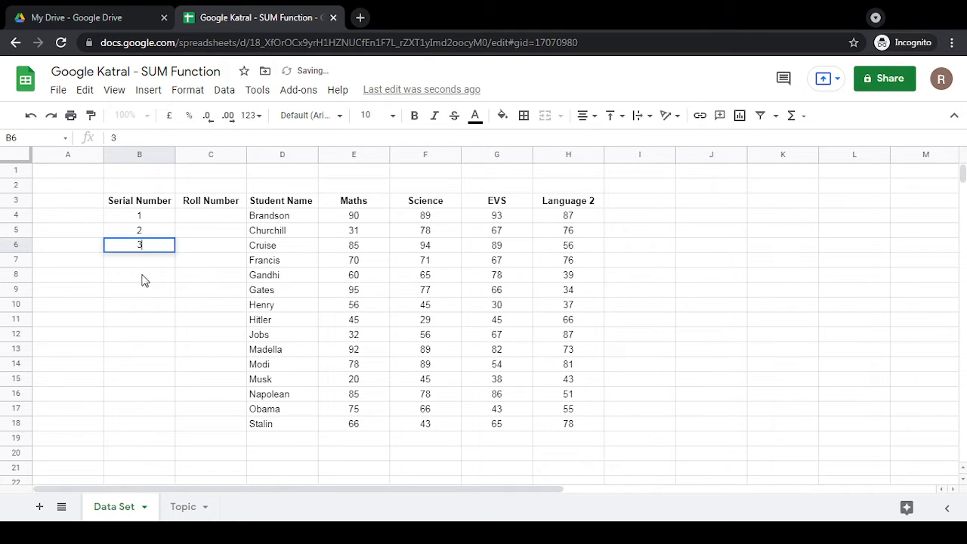
left_click(144, 275)
left_click(142, 264)
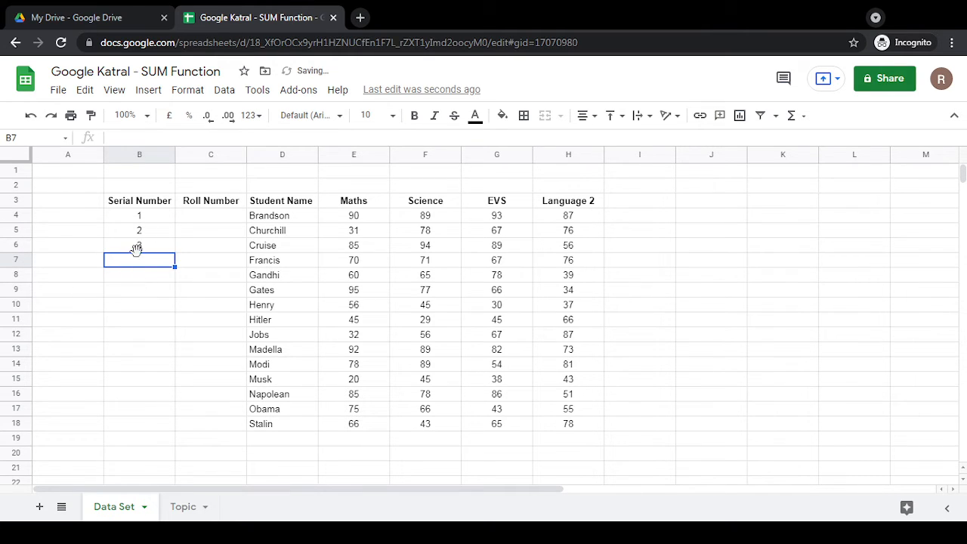
left_click_drag(151, 231, 161, 260)
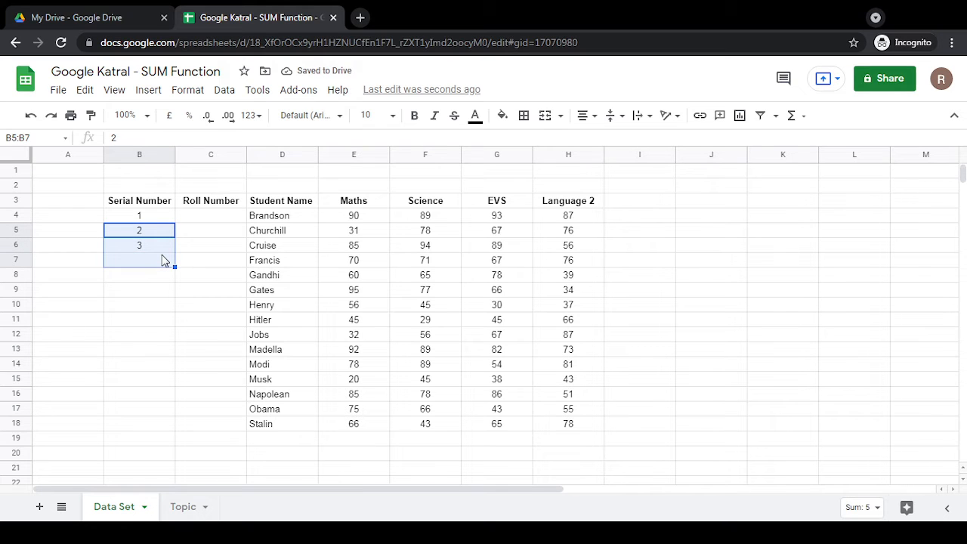
key("Delete")
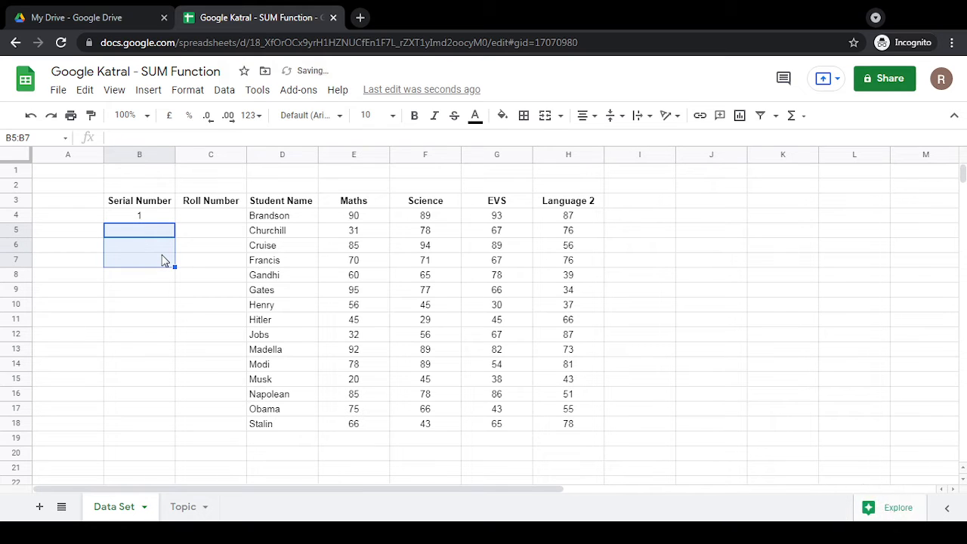
- Auto-fill the serial numbers as a consecutive series from 1 in B4 down to 15 in B18
left_click(138, 217)
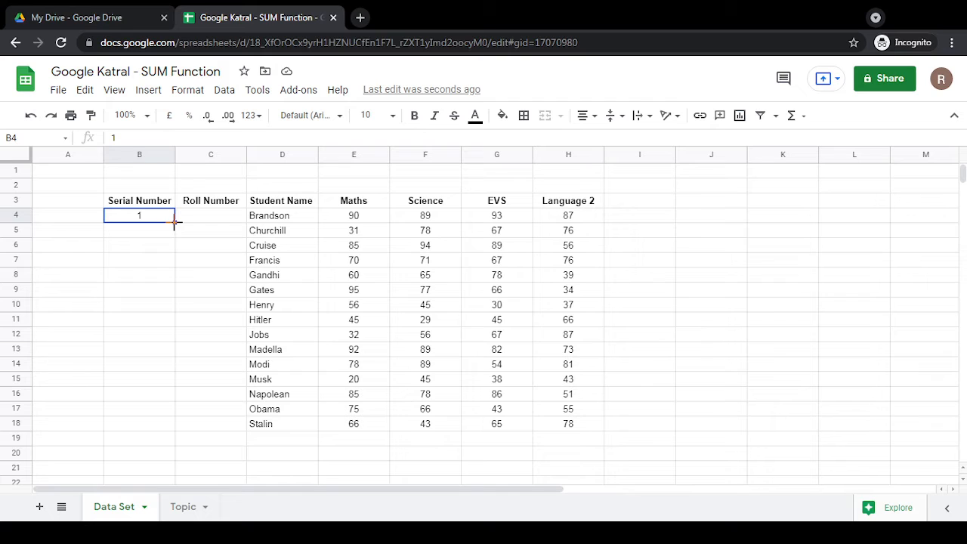
left_click_drag(174, 229, 175, 427)
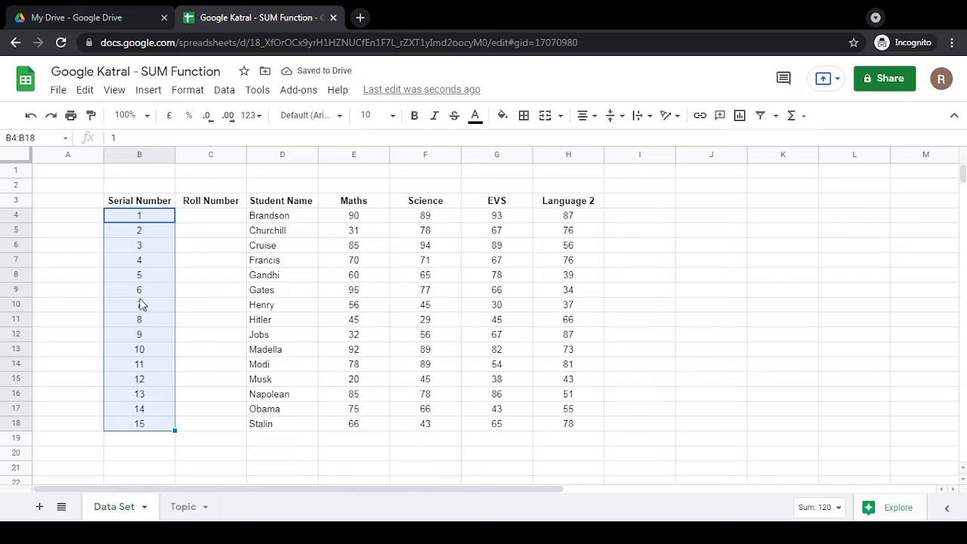
left_click(217, 322)
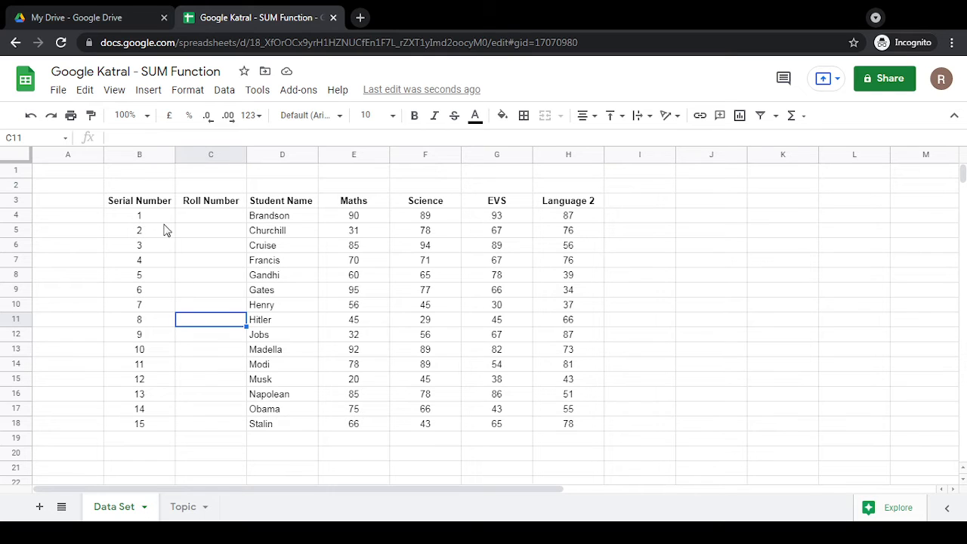
- Enter roll number 1100 in C4 and auto-fill it as a consecutive series down to C18
left_click(204, 221)
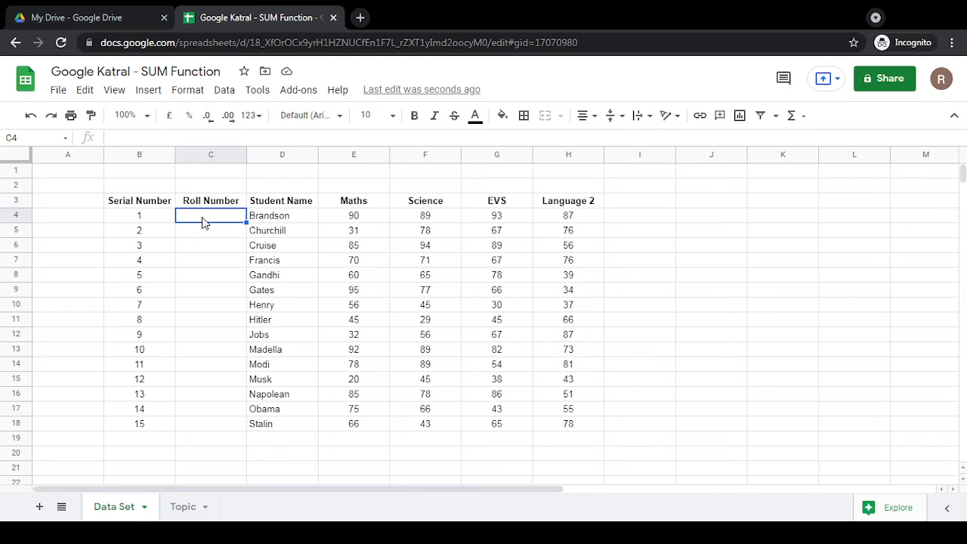
type("1100")
key("Return")
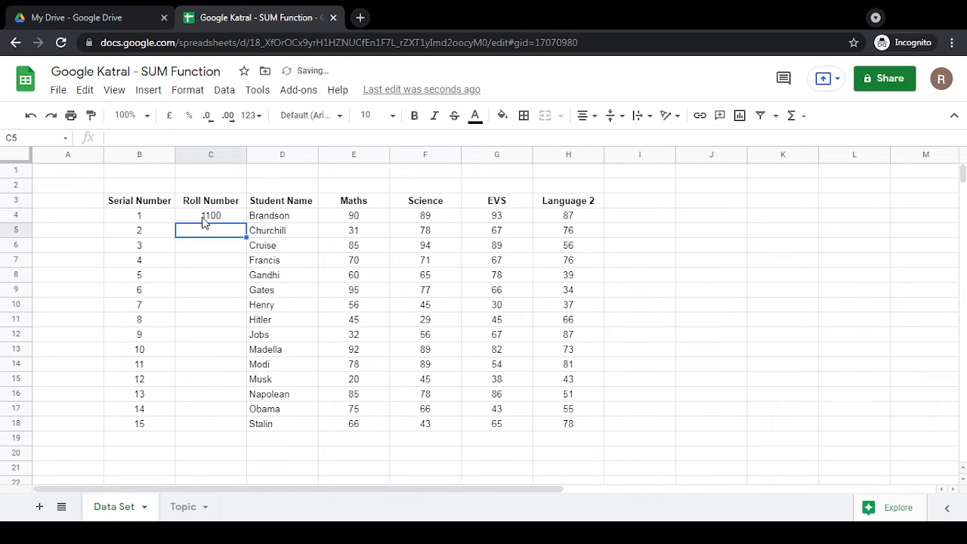
left_click(203, 219)
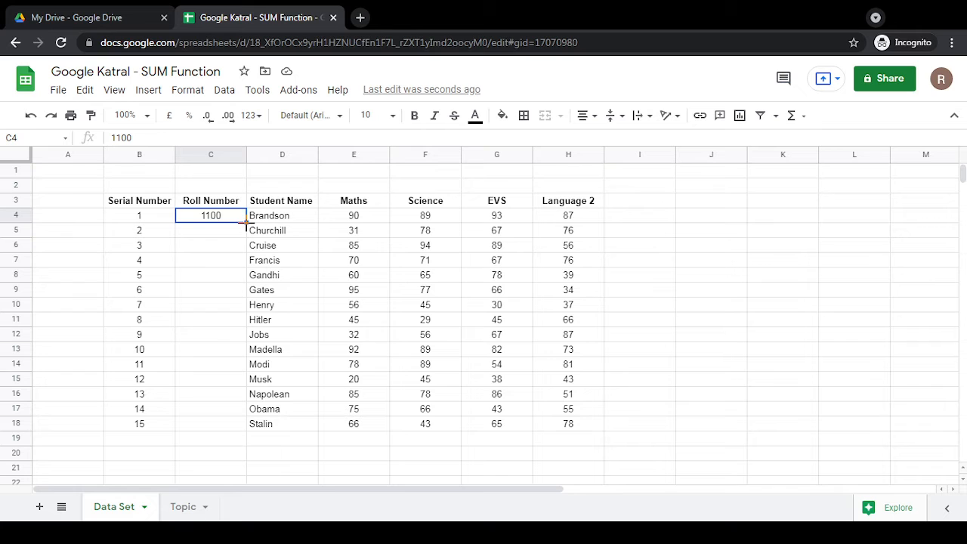
left_click_drag(245, 222, 238, 425)
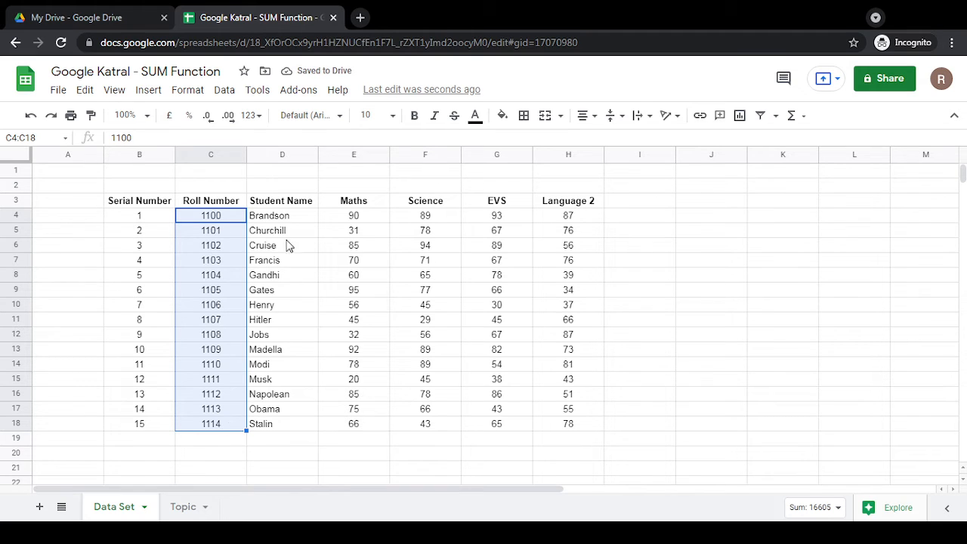
left_click(644, 221)
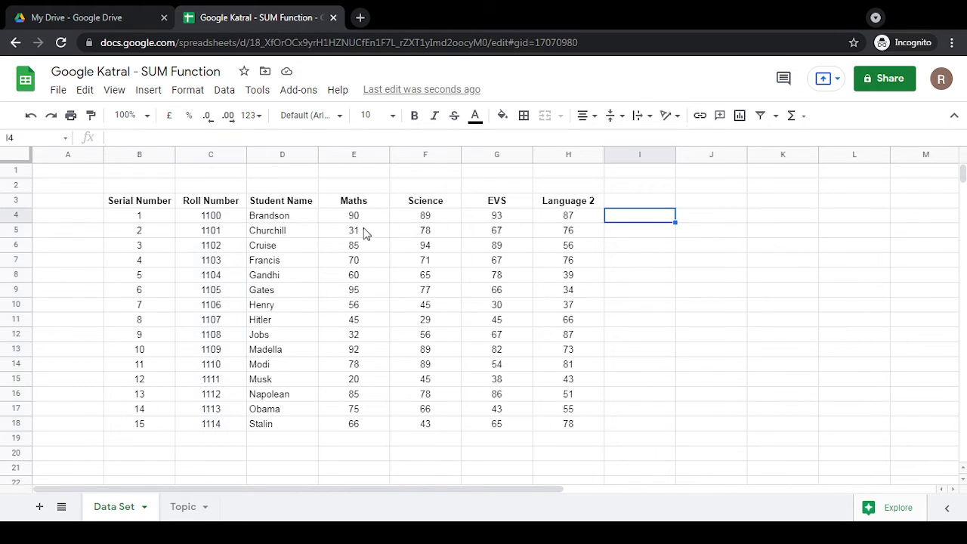
- Review the first student's four subject marks in E4:H4 and add the heading Total Marks in I3
left_click_drag(354, 219, 573, 221)
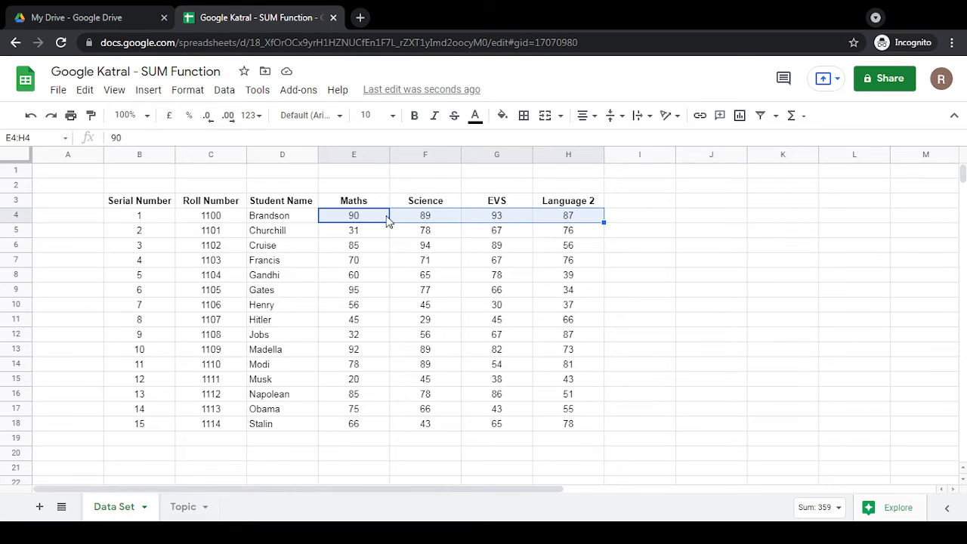
left_click_drag(354, 216, 570, 222)
left_click(633, 203)
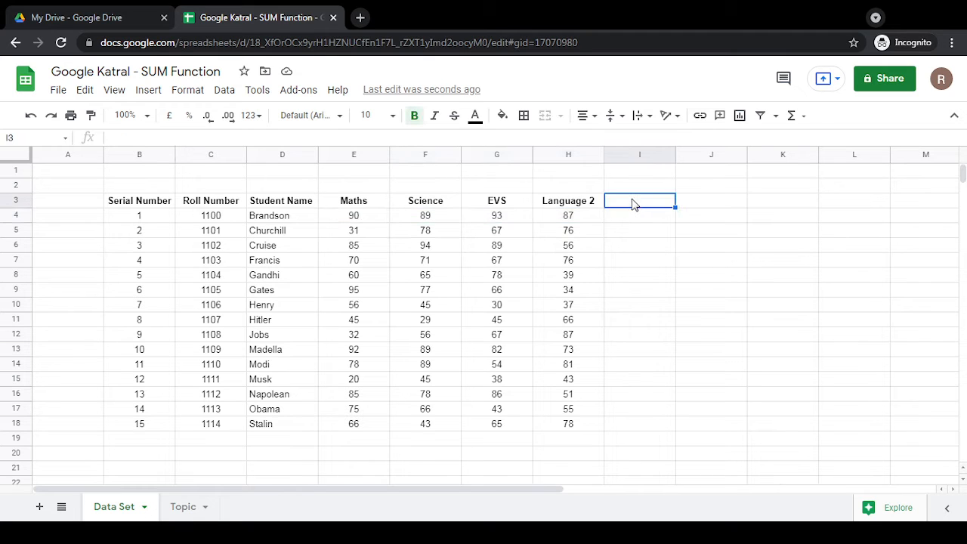
type("Total Marks")
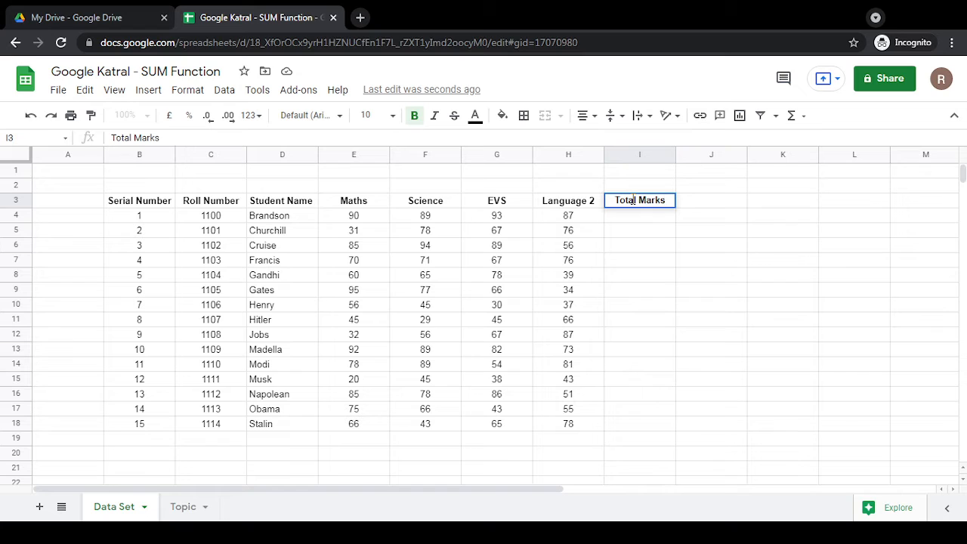
left_click(650, 245)
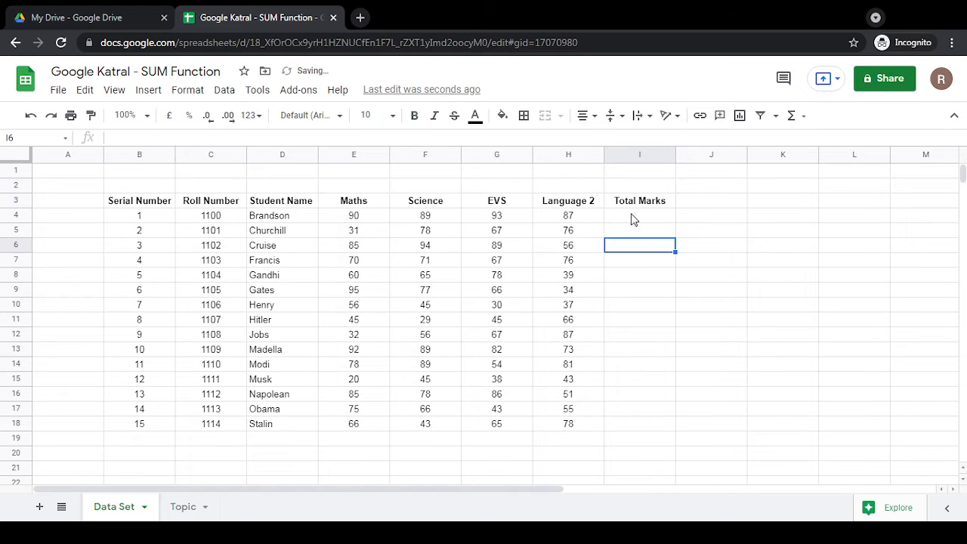
- Total the first student's marks in I4 with =E4+F4+G4+H4 and accept the suggested auto-fill for I5:I18
left_click(631, 218)
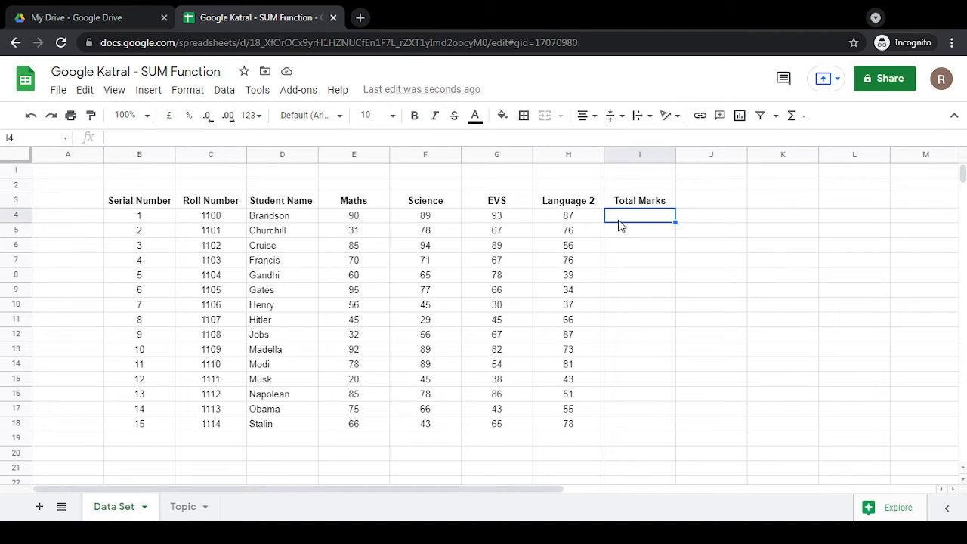
type("=")
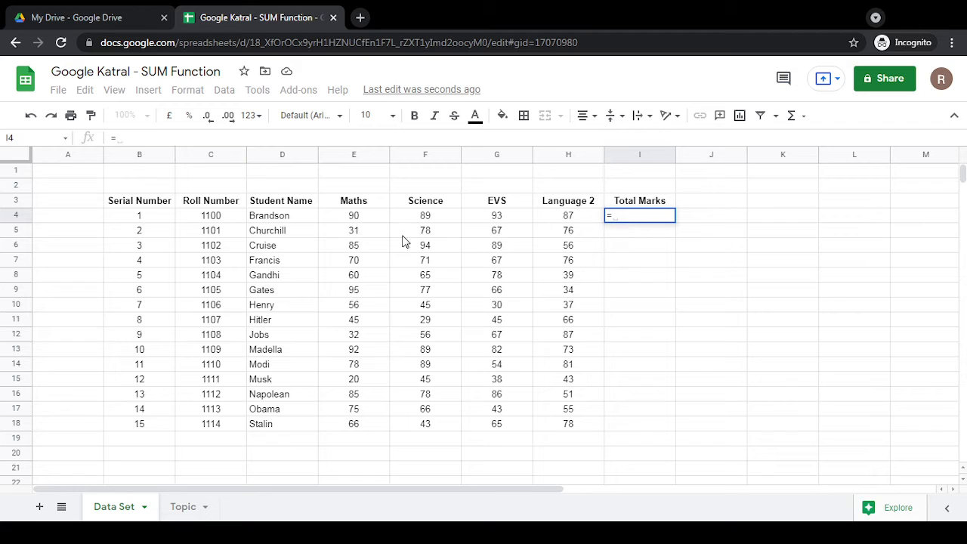
left_click(363, 219)
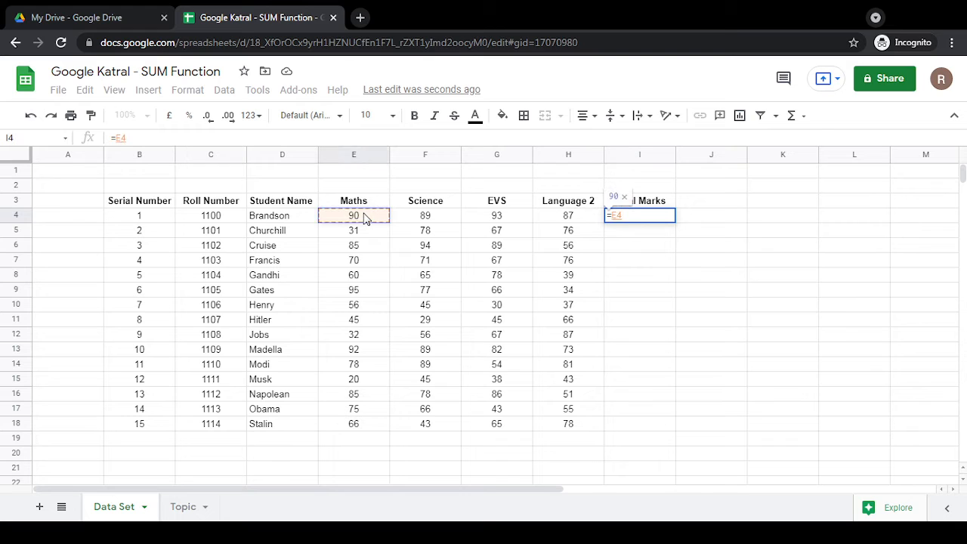
type("+")
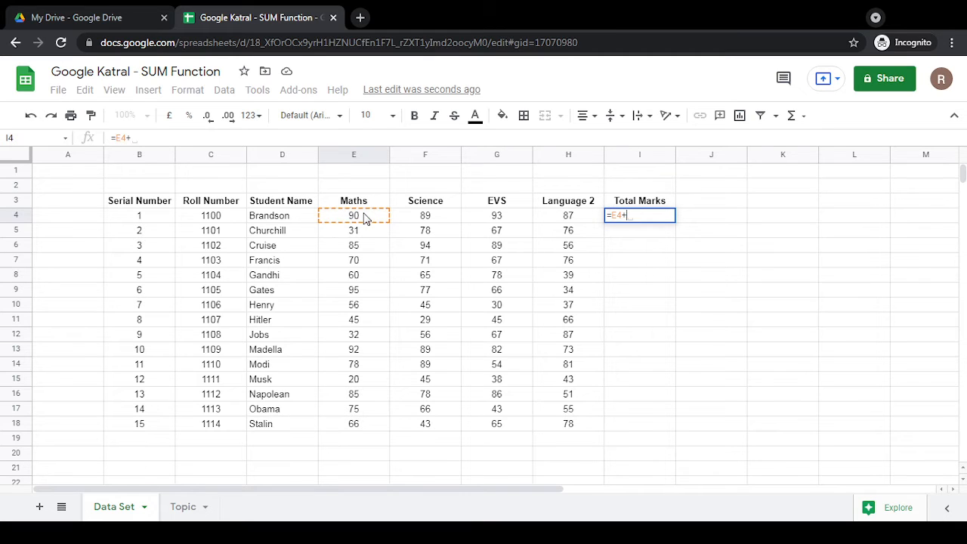
left_click(405, 221)
type("+")
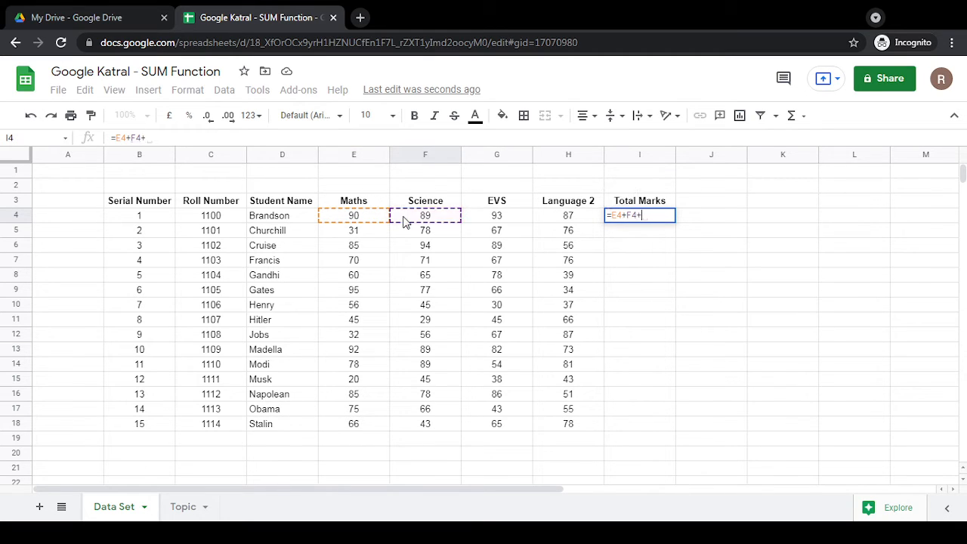
left_click(485, 219)
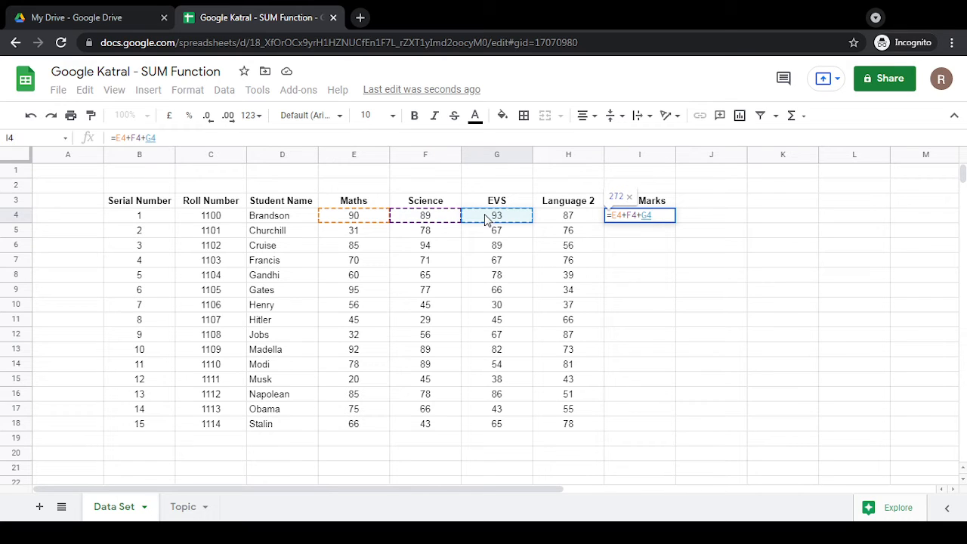
type("+")
left_click(569, 220)
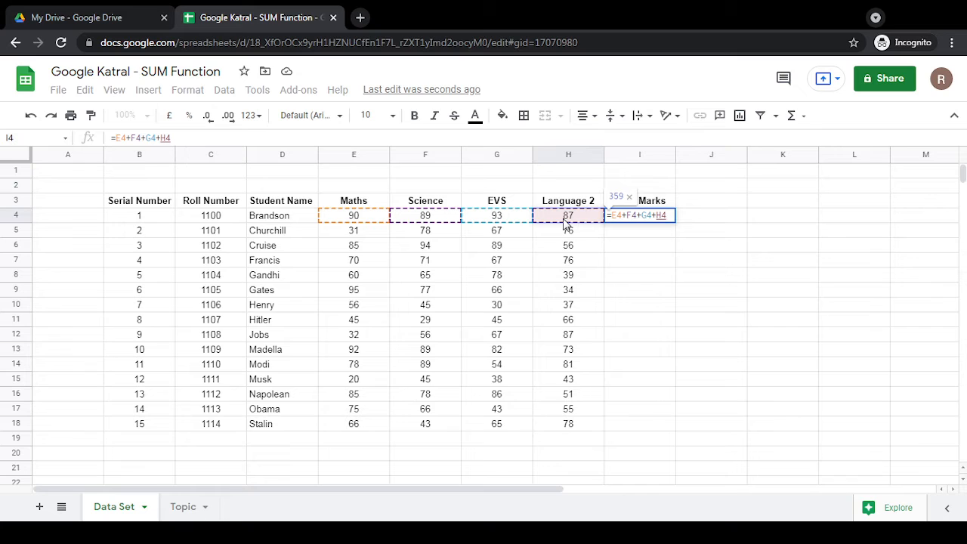
key("Return")
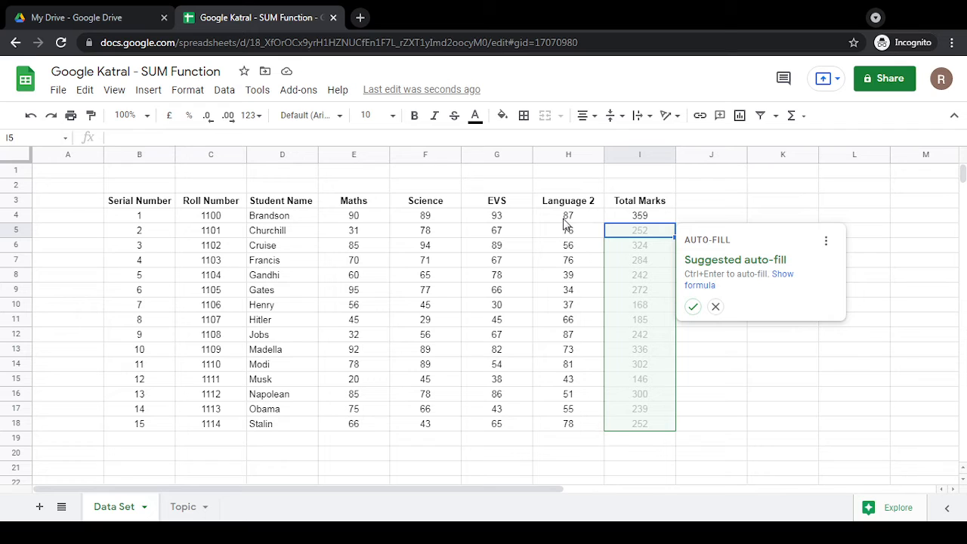
left_click(691, 307)
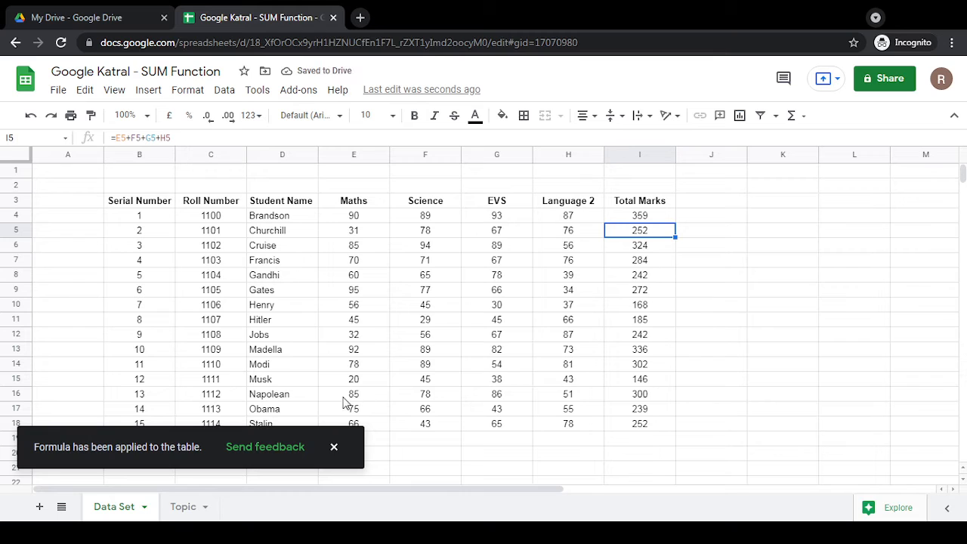
- Dismiss the formula notification and copy the Total Marks heading from I3 into J3
left_click(333, 448)
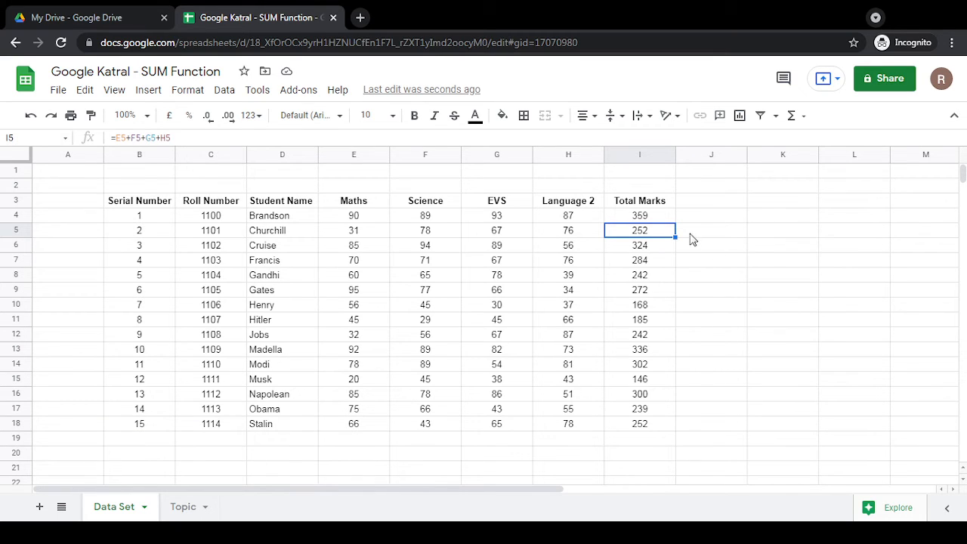
left_click(694, 207)
key("Left")
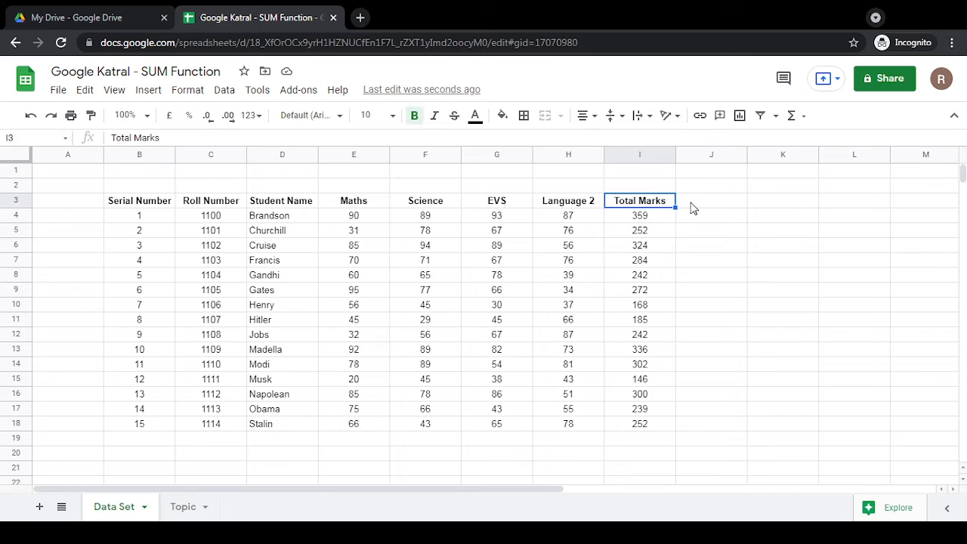
key("ctrl+c")
key("Right")
key("ctrl+v")
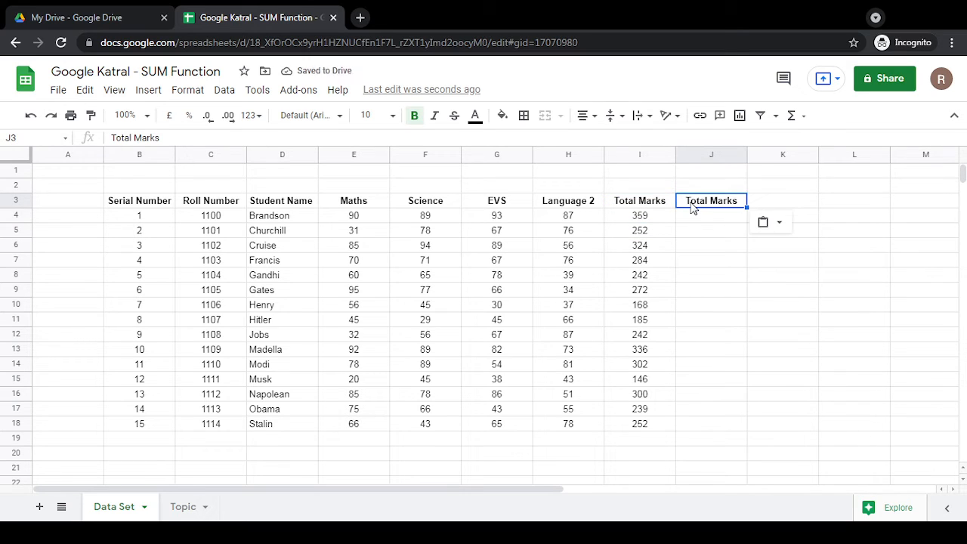
- Begin a SUM function in J4 for the first student's total
key("Down")
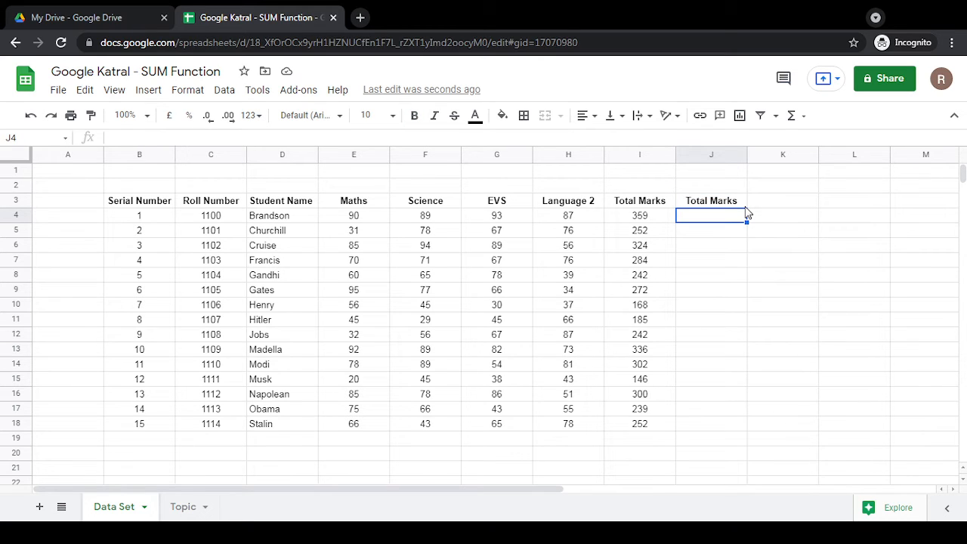
type("=")
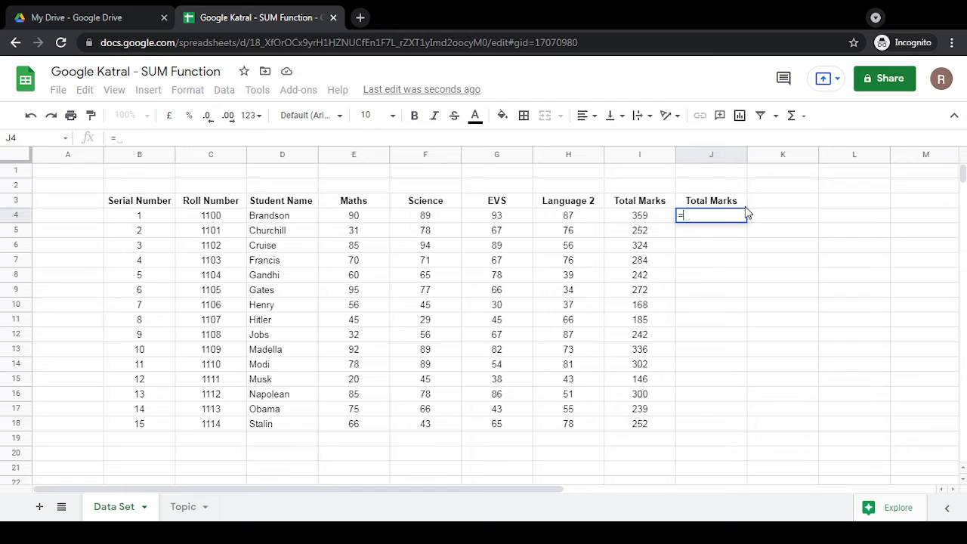
type("sum")
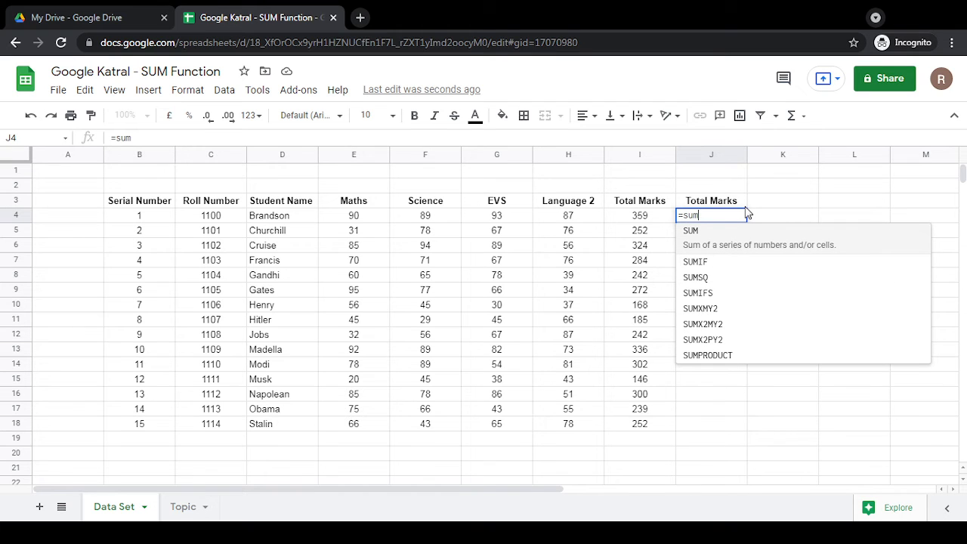
left_click(705, 248)
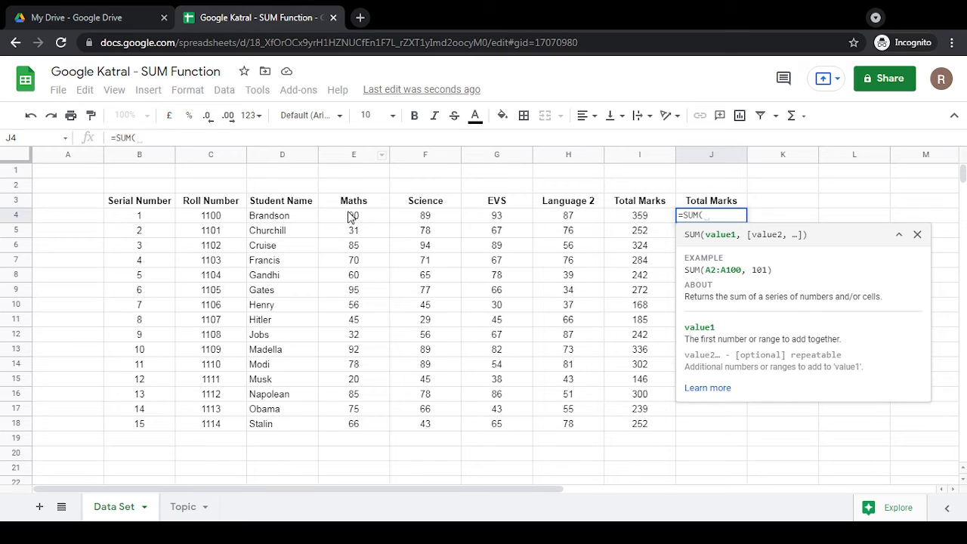
left_click_drag(352, 216, 574, 217)
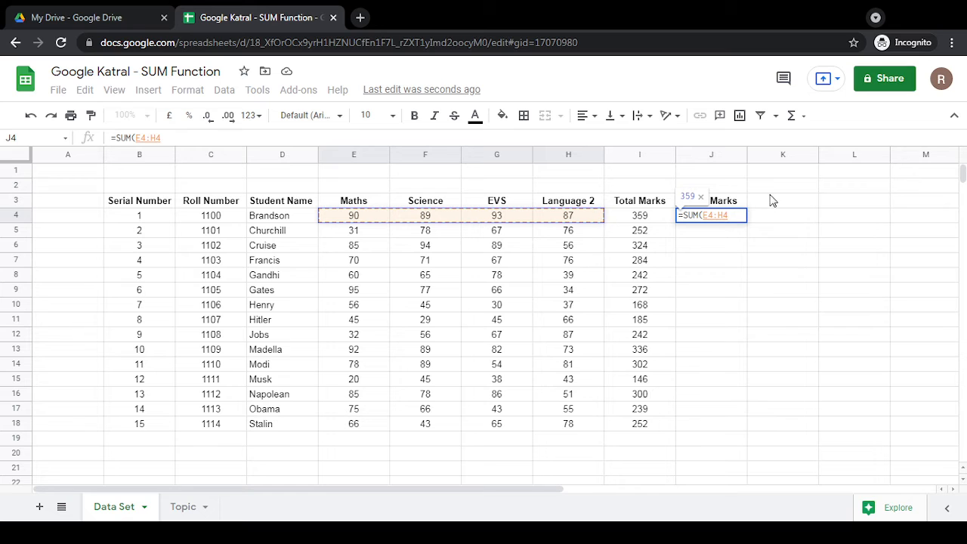
type(")")
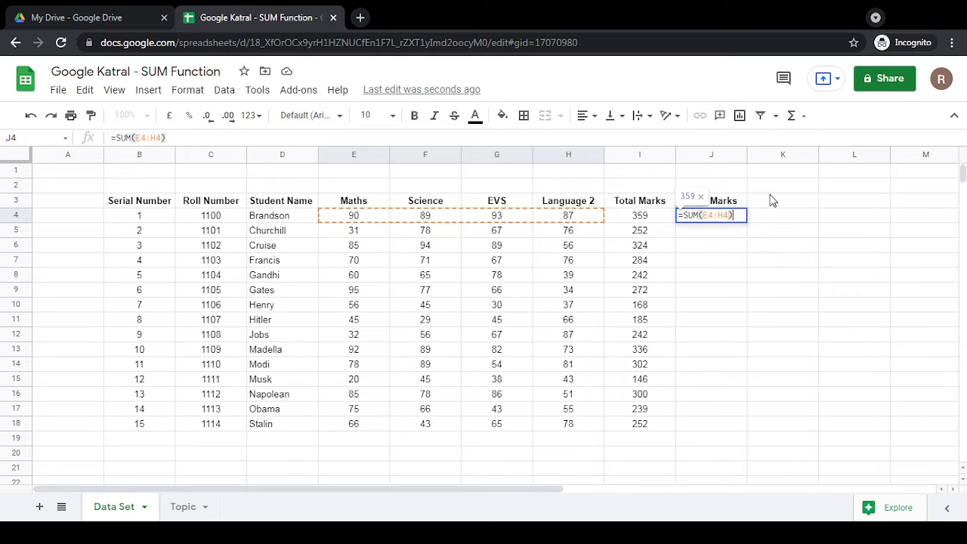
key("BackSpace")
key("BackSpace")
key("BackSpace")
key("BackSpace")
key("BackSpace")
key("BackSpace")
key("BackSpace")
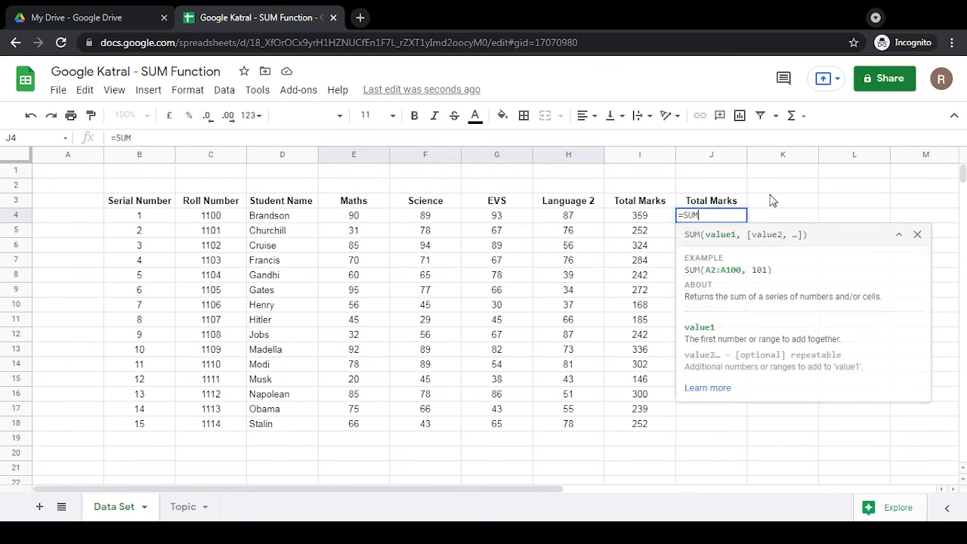
type("(")
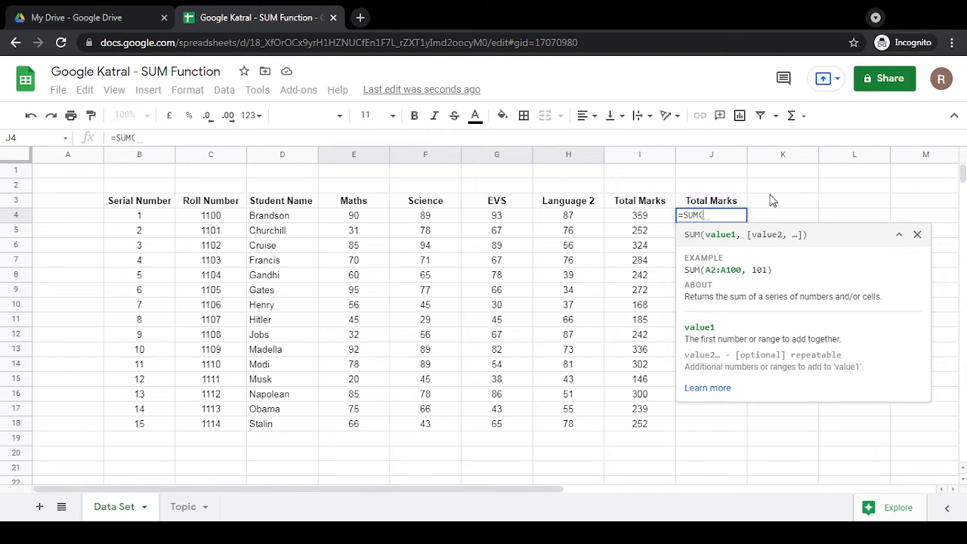
- Complete the J4 formula as =SUM(E4:H4) and accept the suggested auto-fill for J5:J18
key("Left")
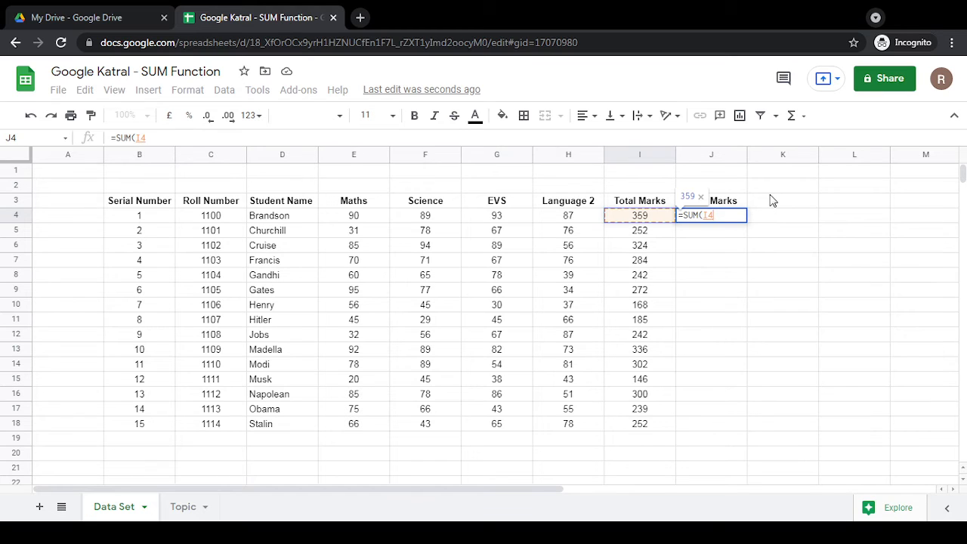
key("Left")
key("Left")
key("Left")
key("Left")
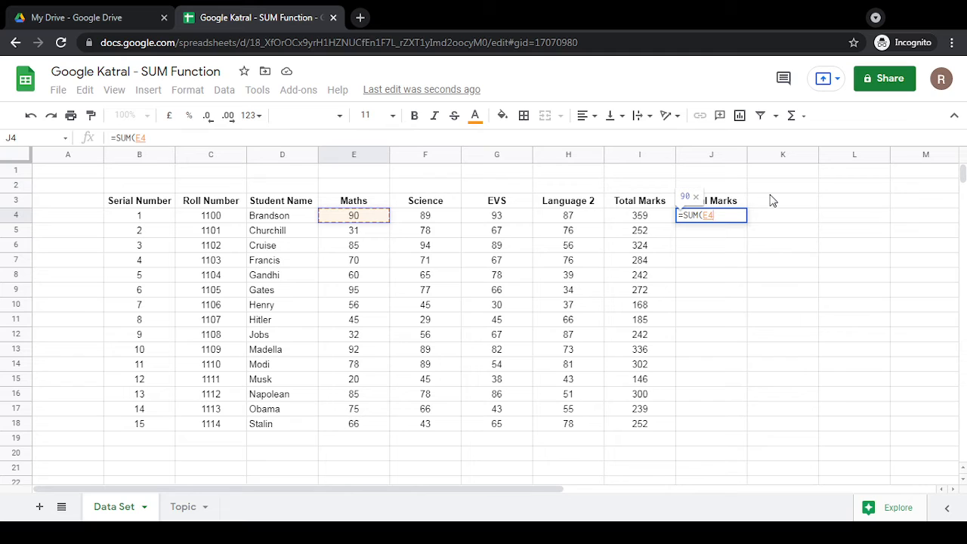
key("shift+Right")
key("shift+Right")
key("shift+Right")
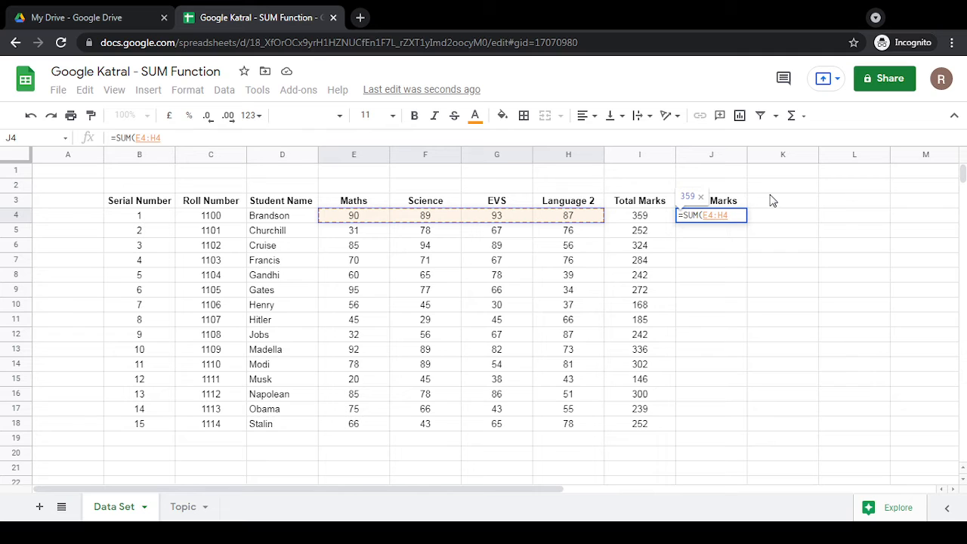
type(")")
key("Return")
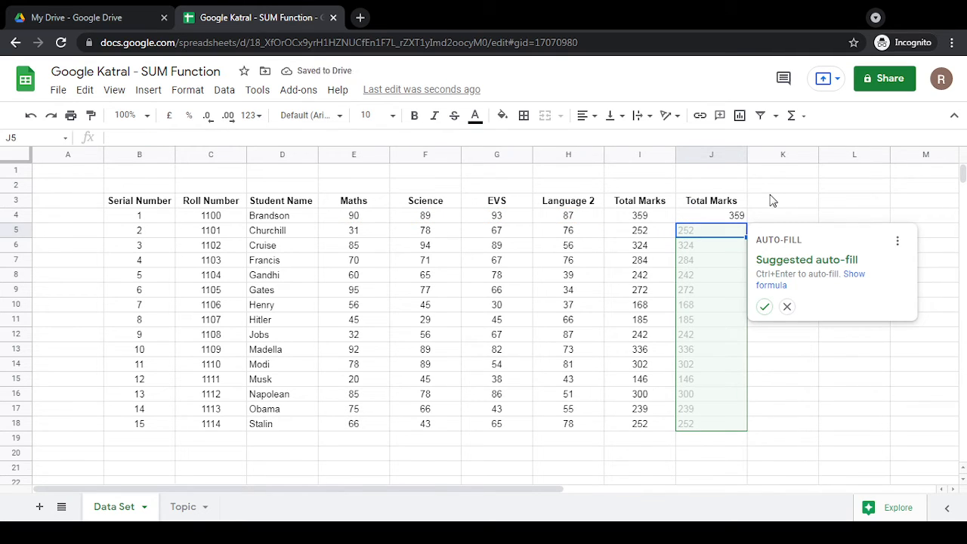
key("ctrl+Return")
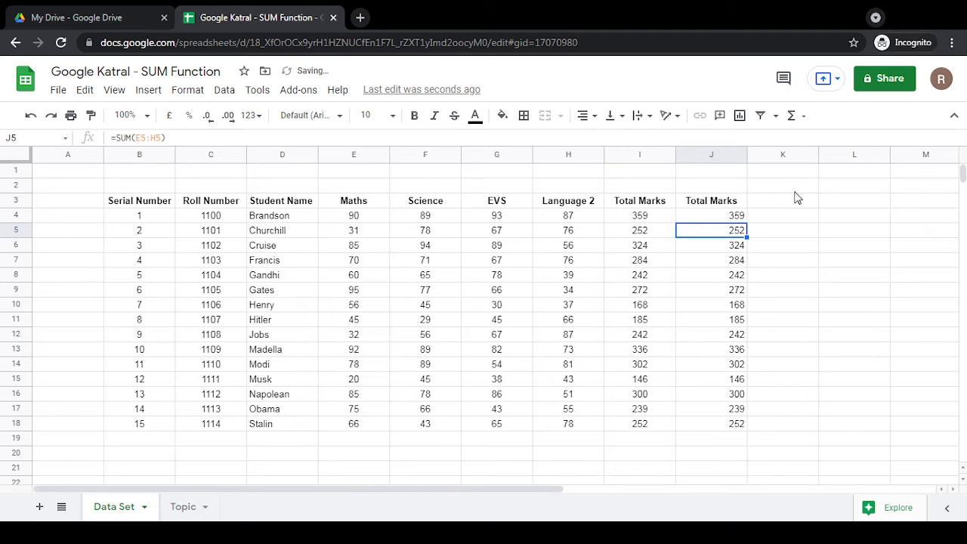
- Centre-align column J horizontally
left_click(718, 156)
left_click(580, 121)
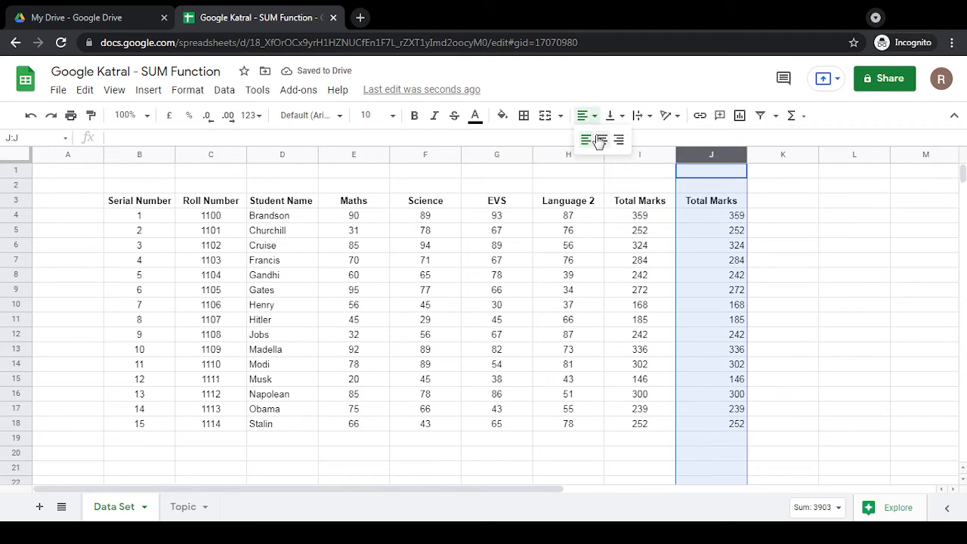
left_click(603, 139)
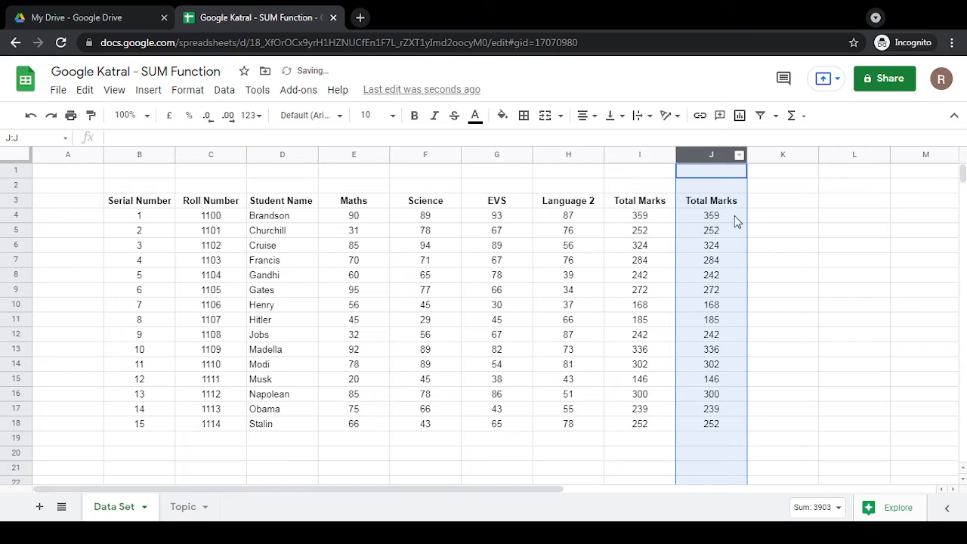
left_click(791, 204)
- Review the SUM formula in J4 against the marks in E4:H4 and look over the list of available functions
left_click(728, 216)
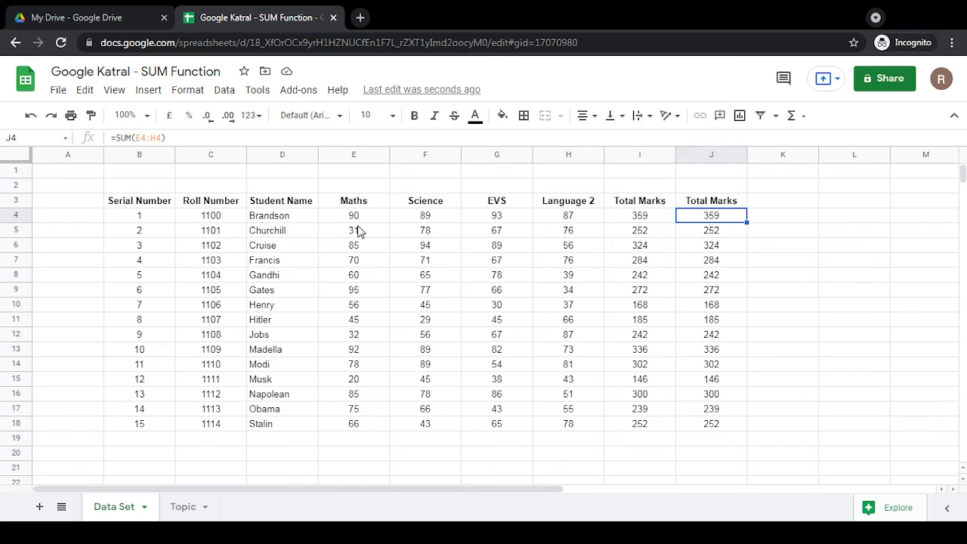
left_click_drag(353, 219, 572, 218)
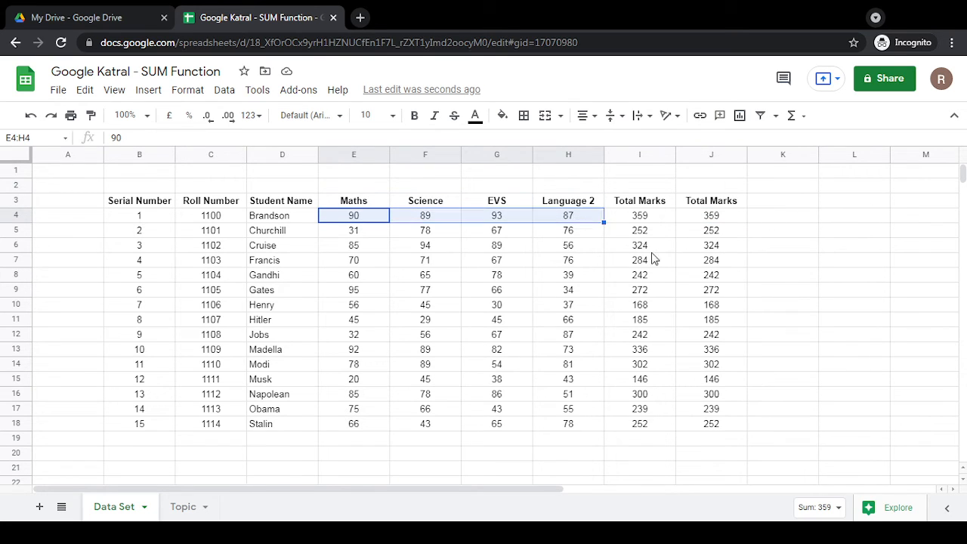
left_click(716, 217)
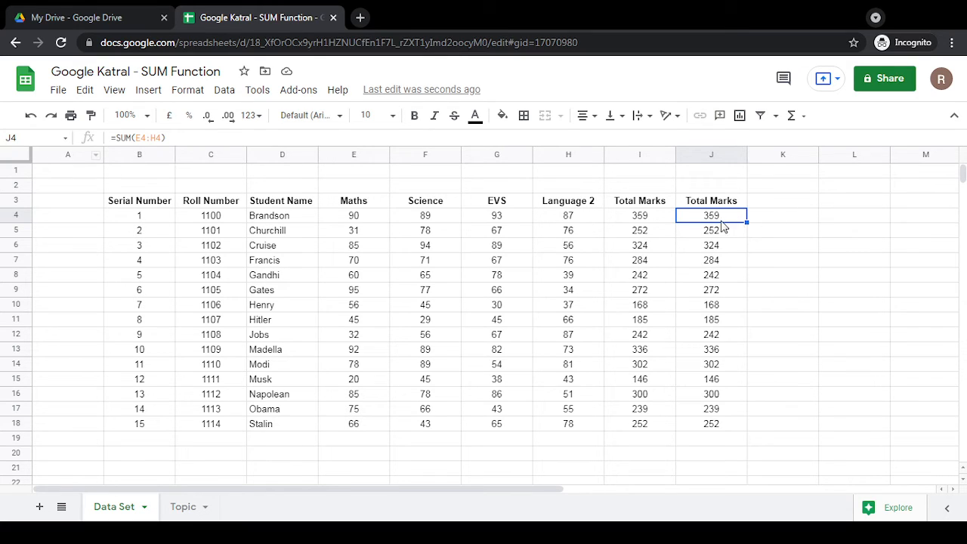
left_click(799, 119)
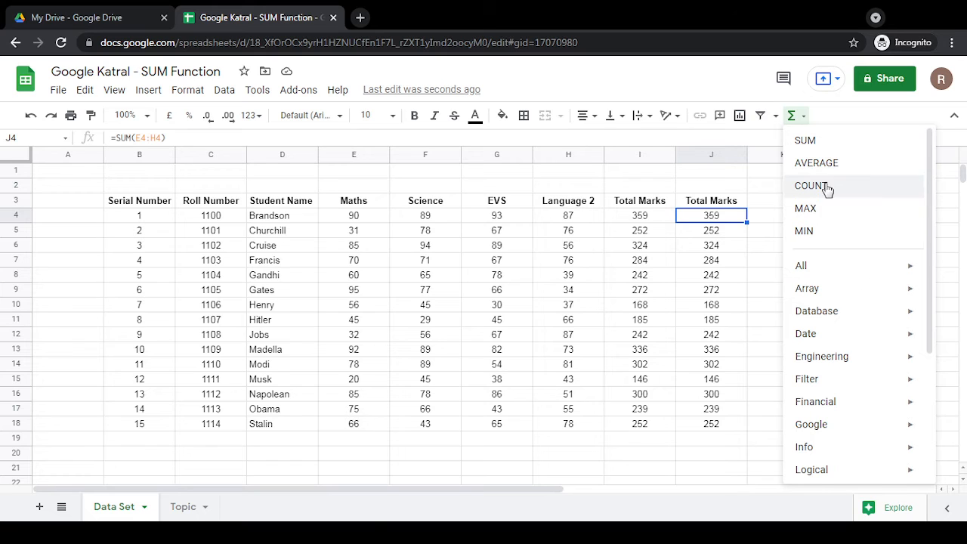
left_click(745, 266)
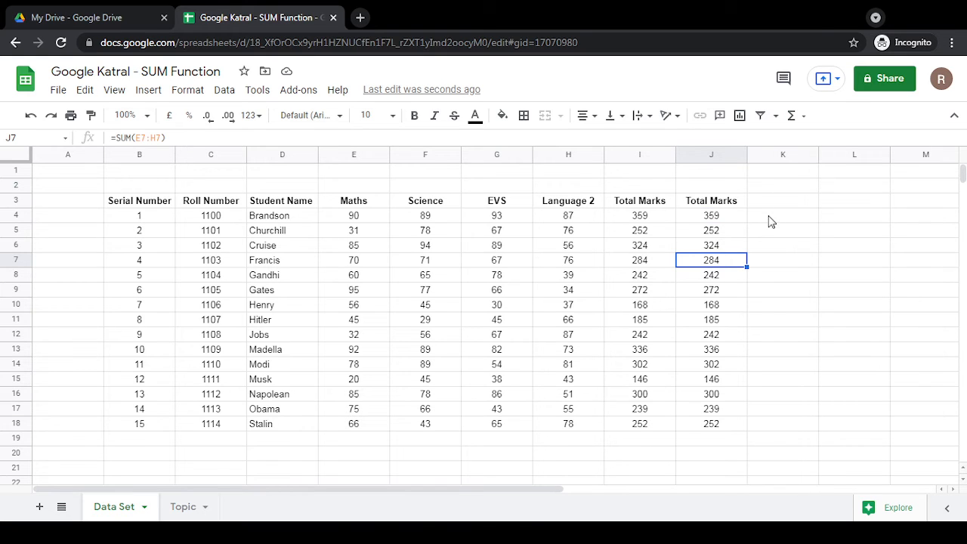
- Insert SUM from the function list into K4 over E4:H4 and accept the suggested auto-fill for K5:K18
left_click(769, 219)
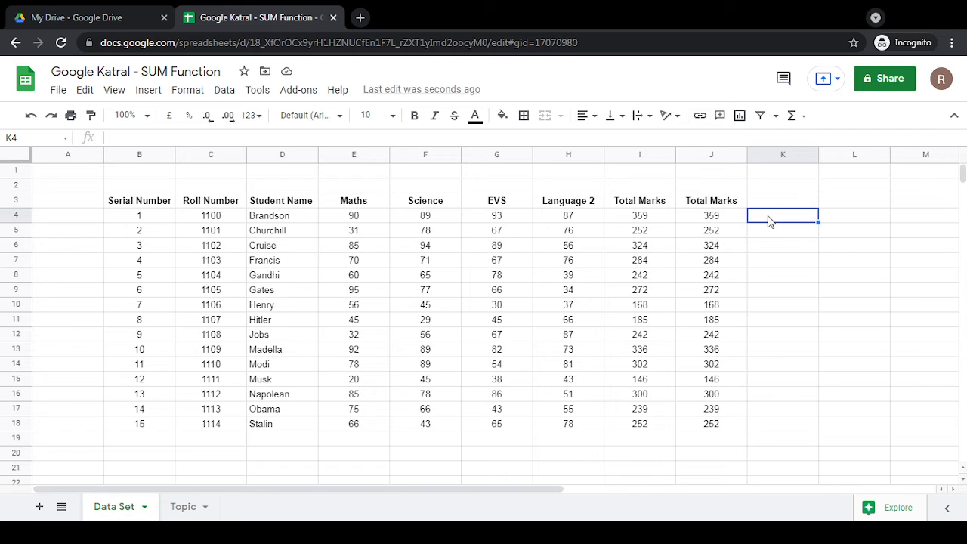
left_click(795, 118)
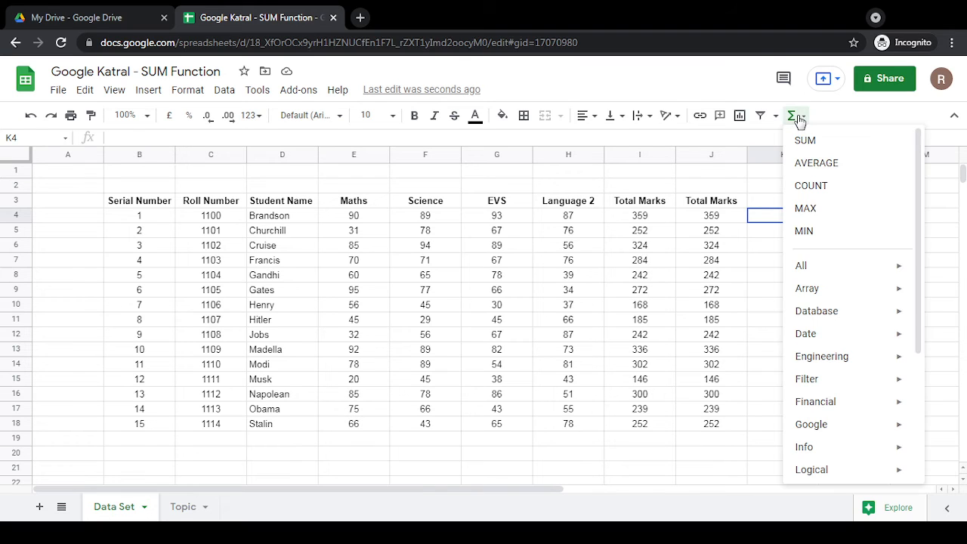
left_click(809, 141)
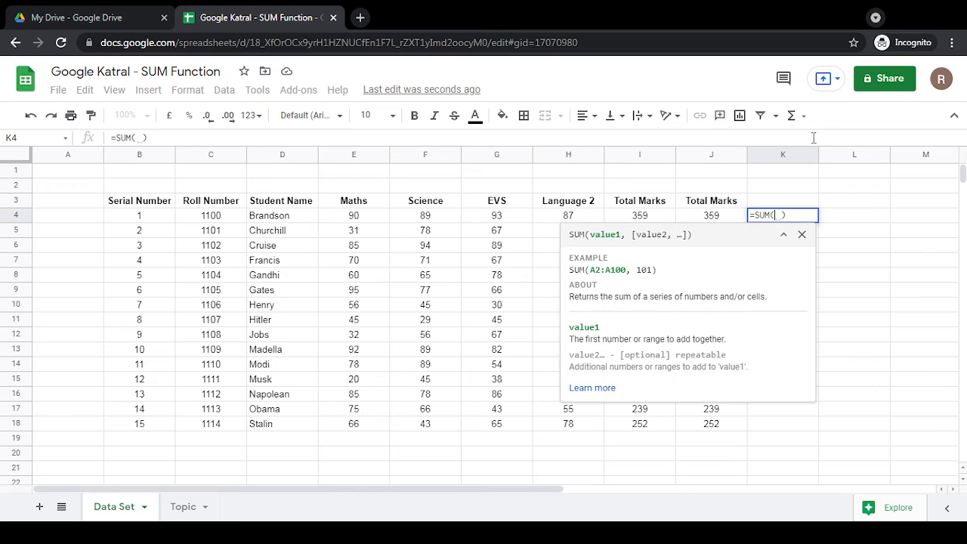
left_click_drag(367, 218, 574, 221)
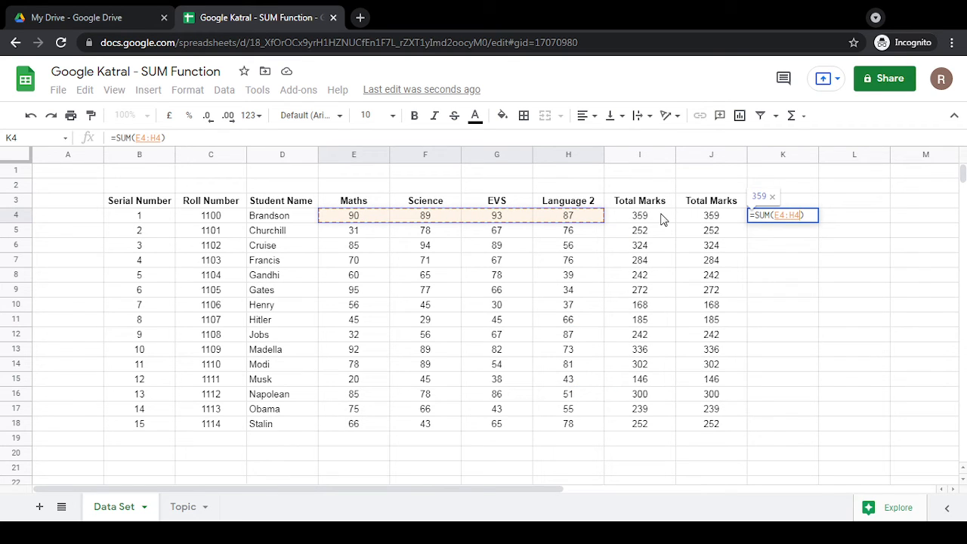
key("Return")
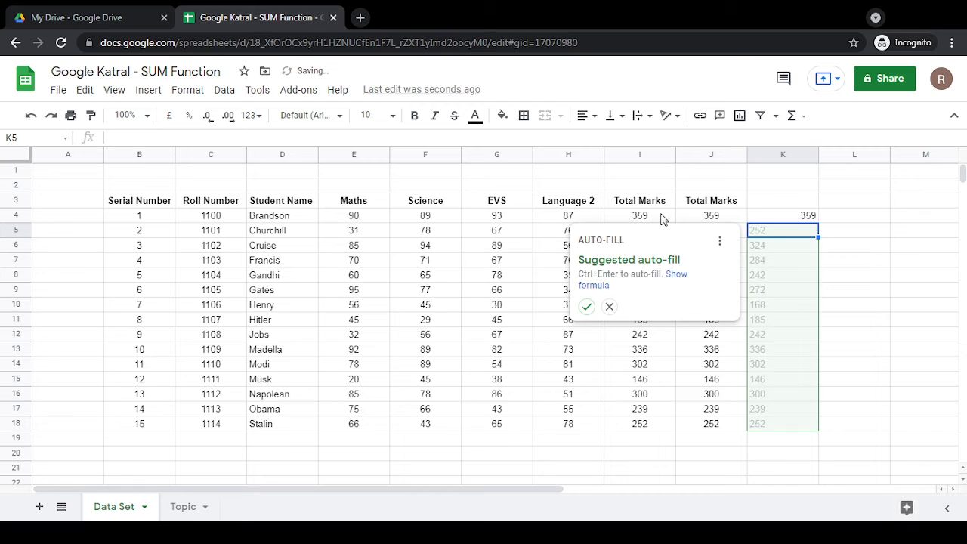
key("ctrl+Return")
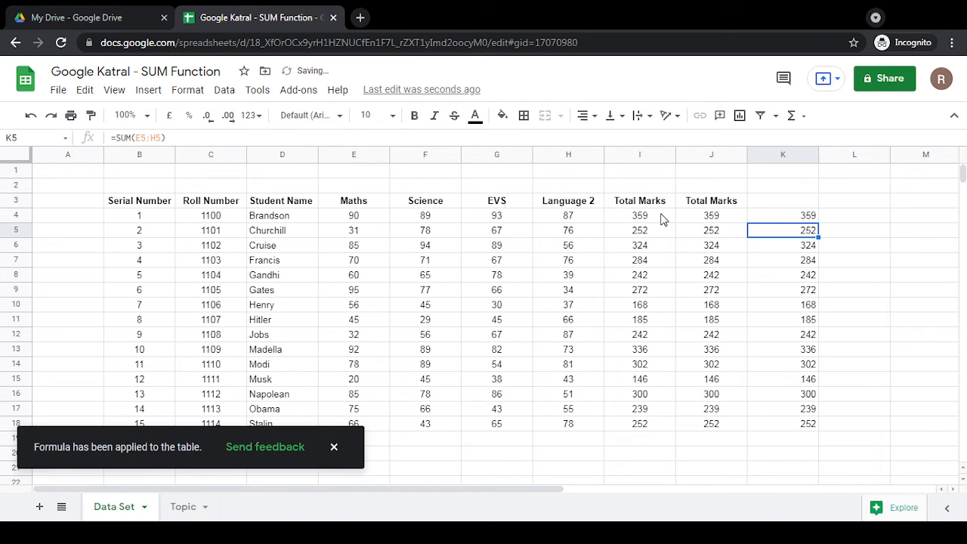
- Delete column K containing the duplicate totals
left_click(921, 198)
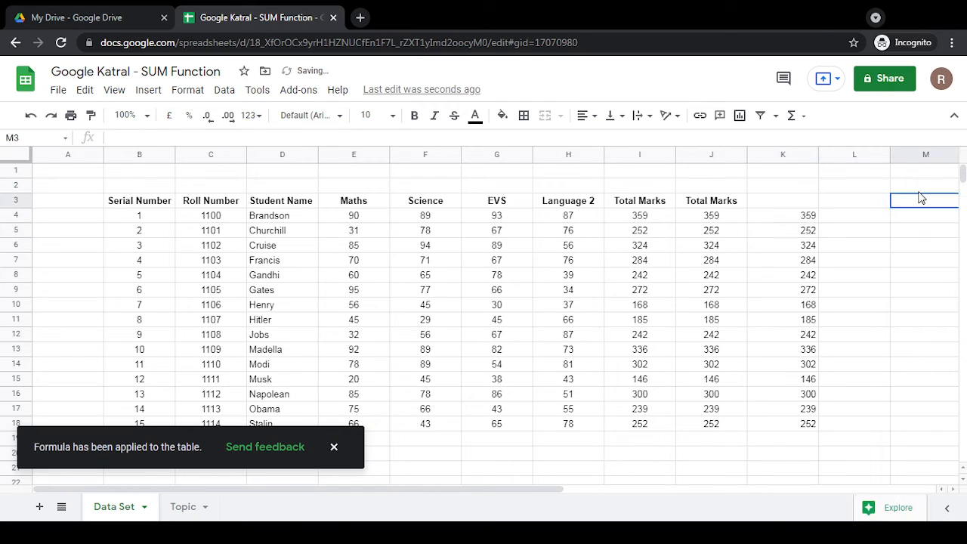
left_click(779, 156)
right_click(779, 156)
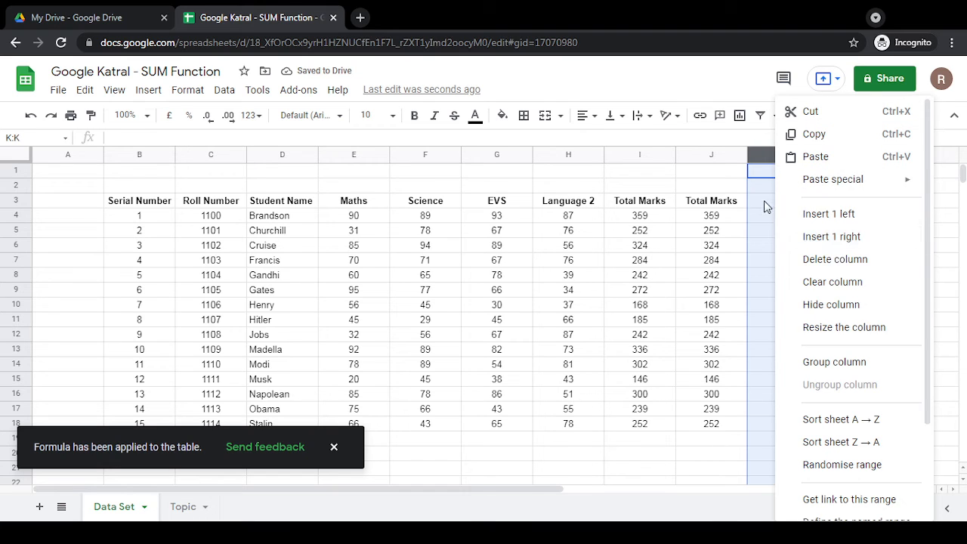
left_click(759, 189)
left_click(764, 156)
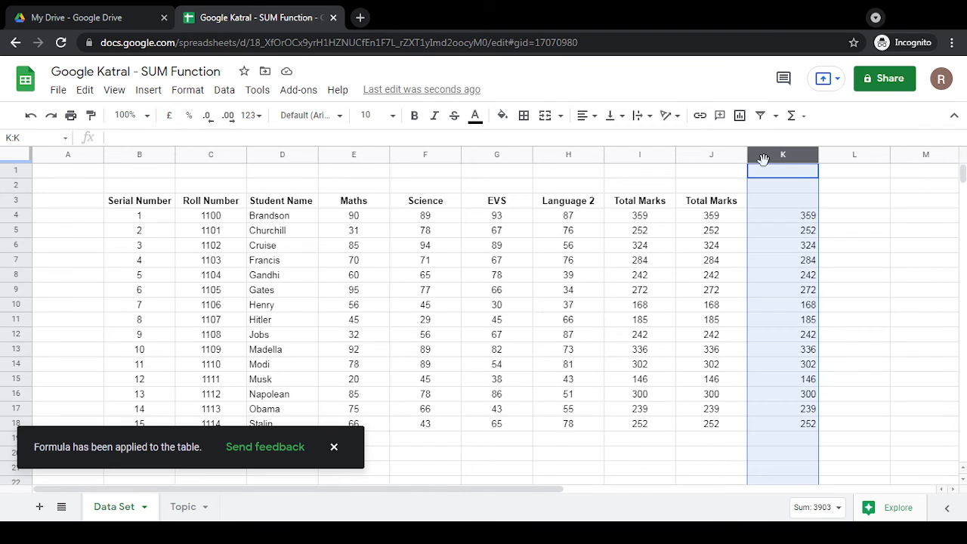
right_click(779, 152)
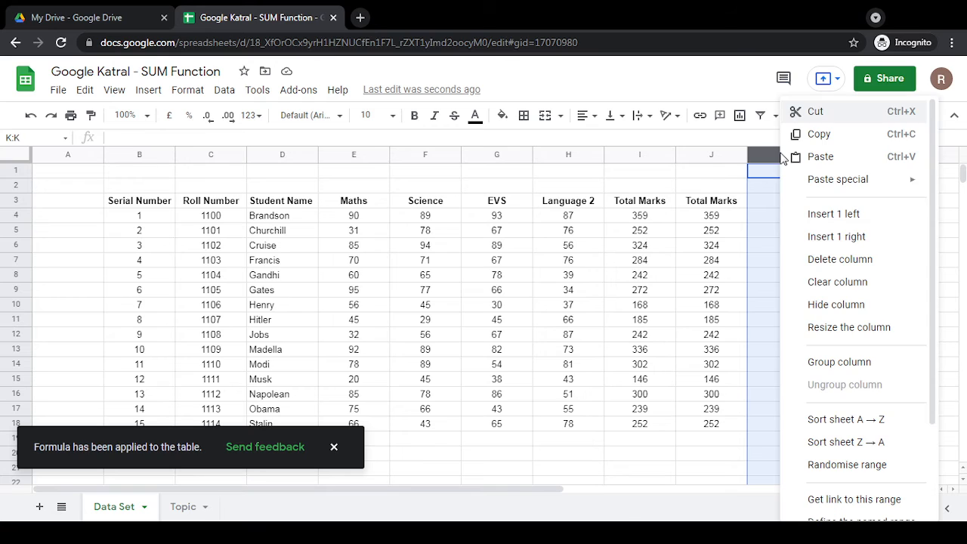
left_click(848, 260)
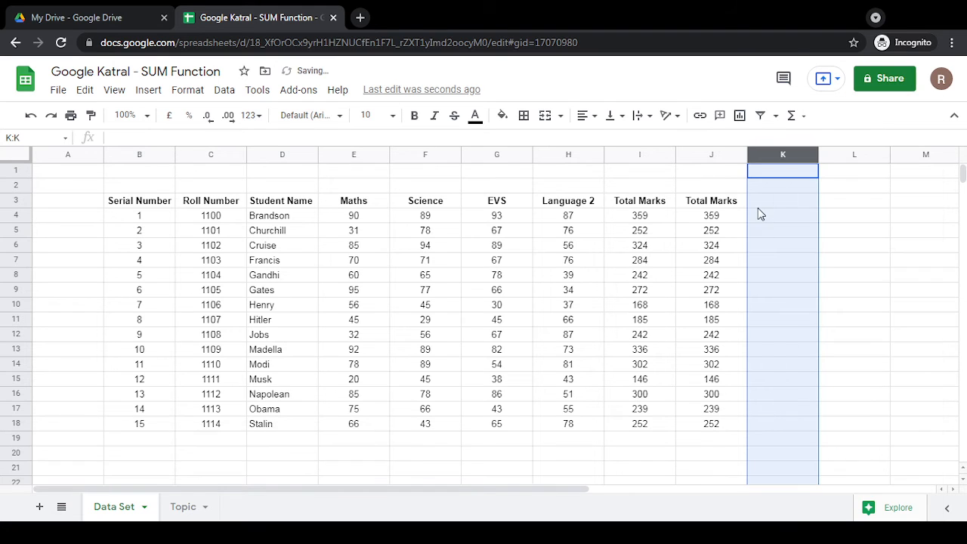
left_click(757, 206)
left_click(801, 262)
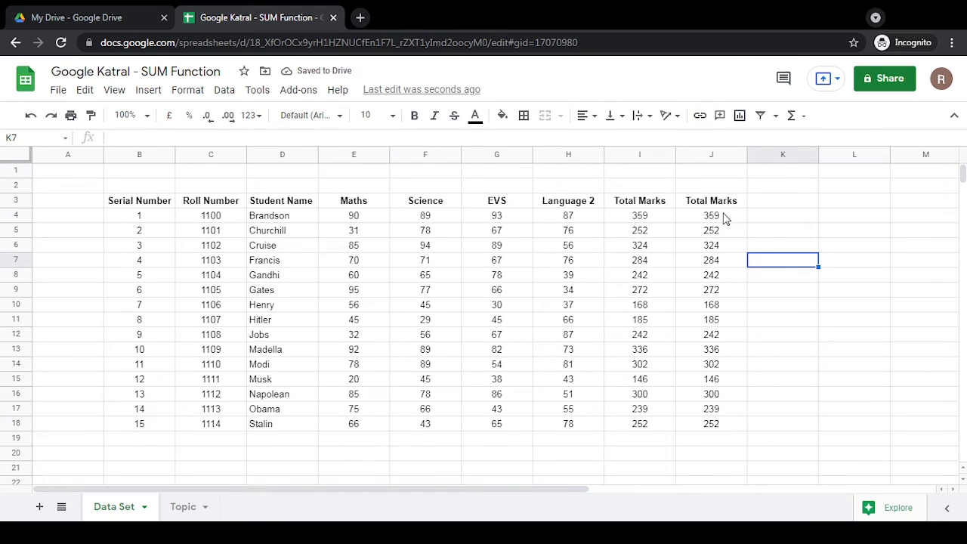
- Clear the totals in J4:J18 while keeping the Total Marks header in J3
left_click_drag(726, 218, 724, 427)
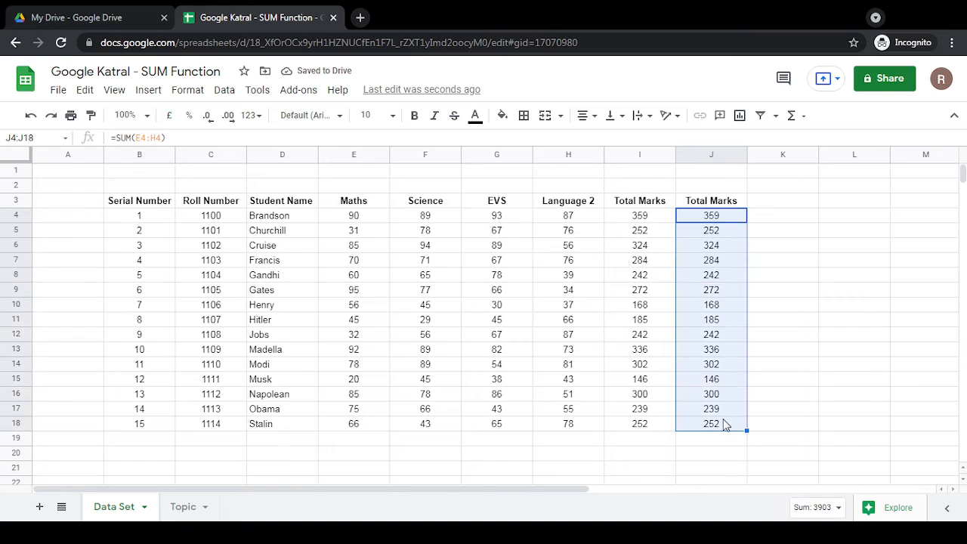
key("Delete")
left_click(782, 247)
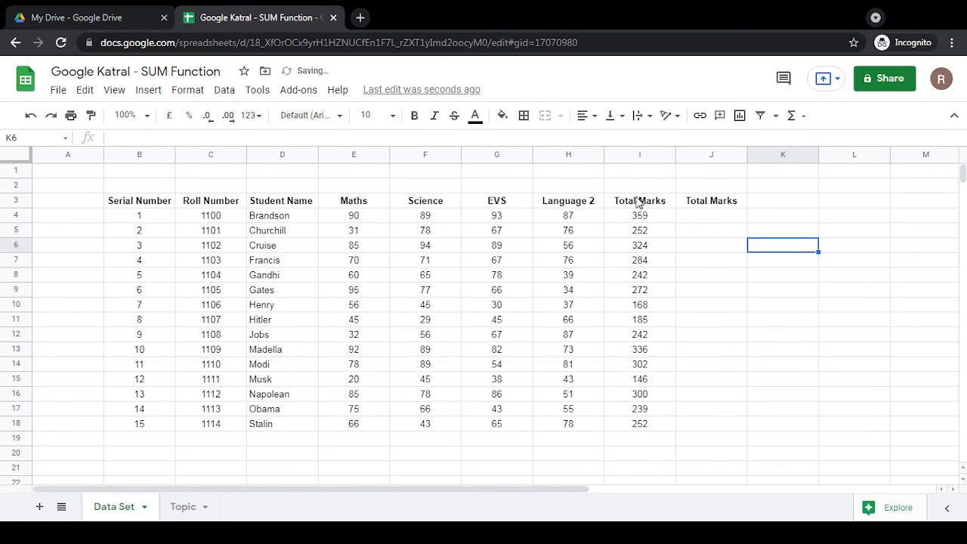
- Fill the first Total Marks column, I3:I18, with a light yellow background
left_click_drag(639, 206, 633, 430)
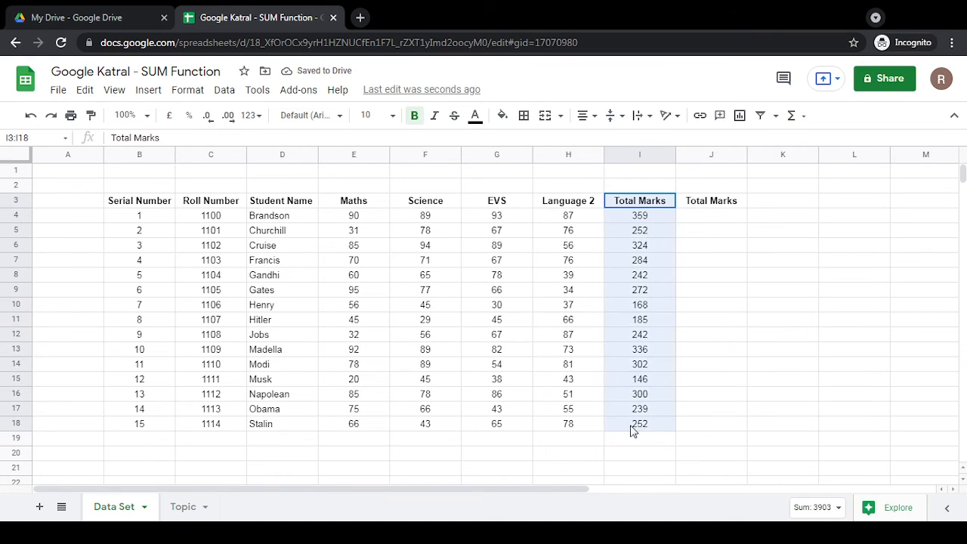
left_click(502, 116)
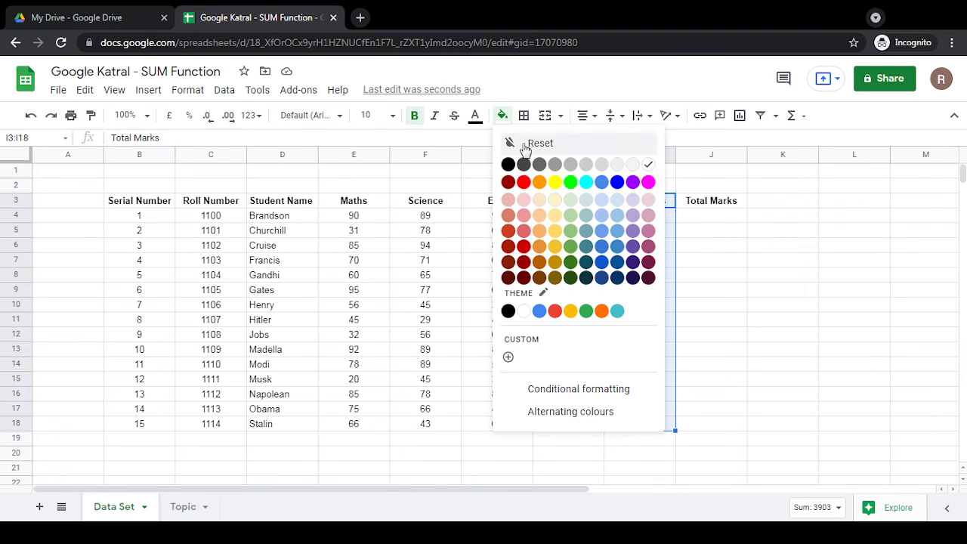
left_click(553, 199)
left_click(725, 218)
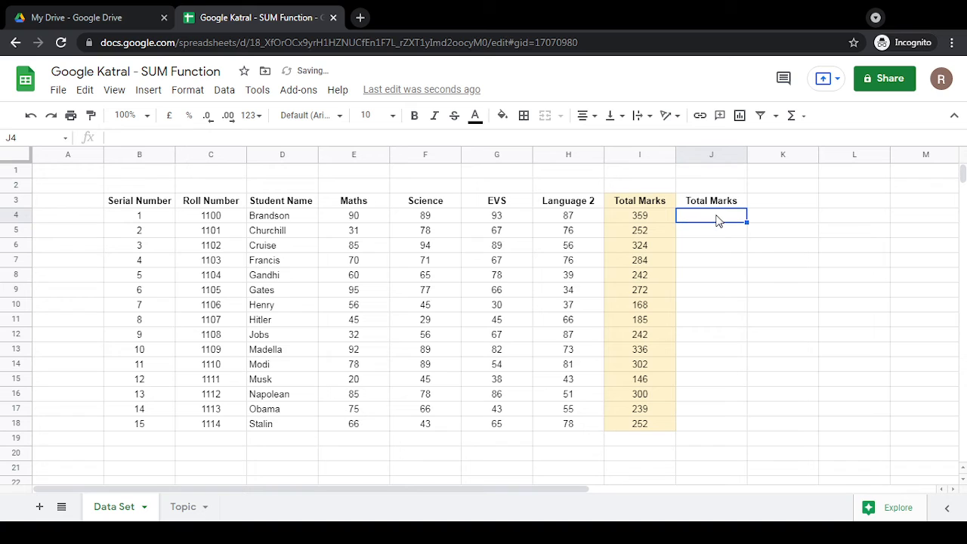
type("=")
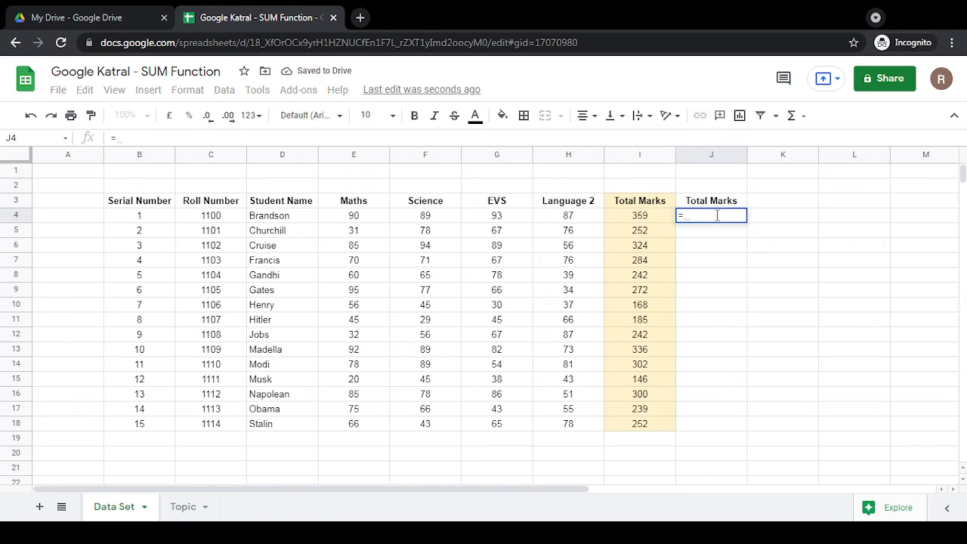
key("Escape")
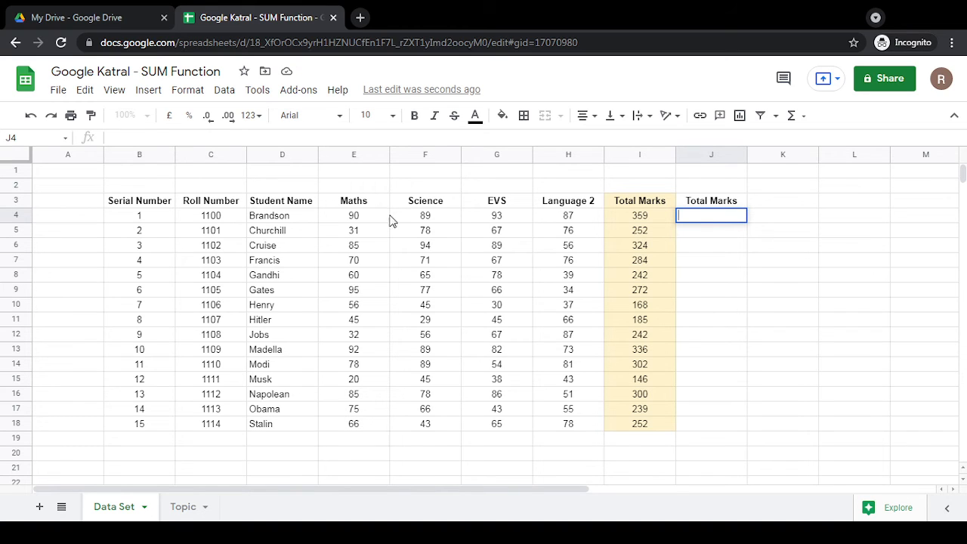
- Place the SUM of E4:H4 into J4 using the Explore suggestions for that range, and close Explore
left_click_drag(361, 219, 563, 222)
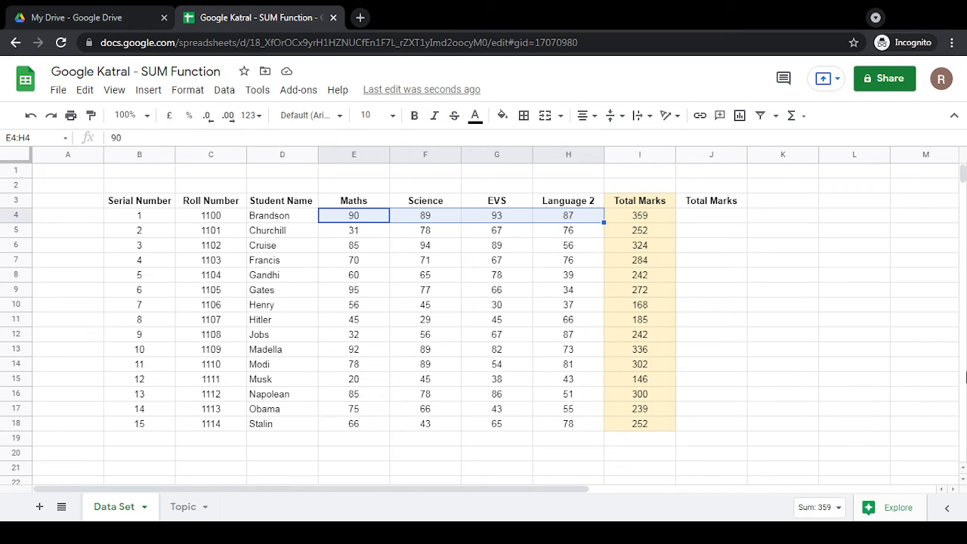
left_click(899, 511)
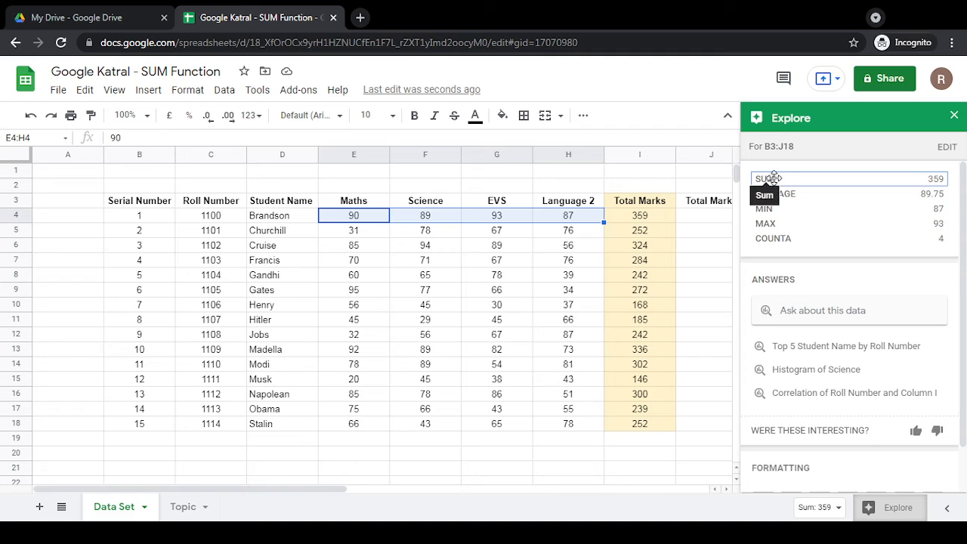
left_click_drag(774, 178, 695, 218)
left_click(718, 261)
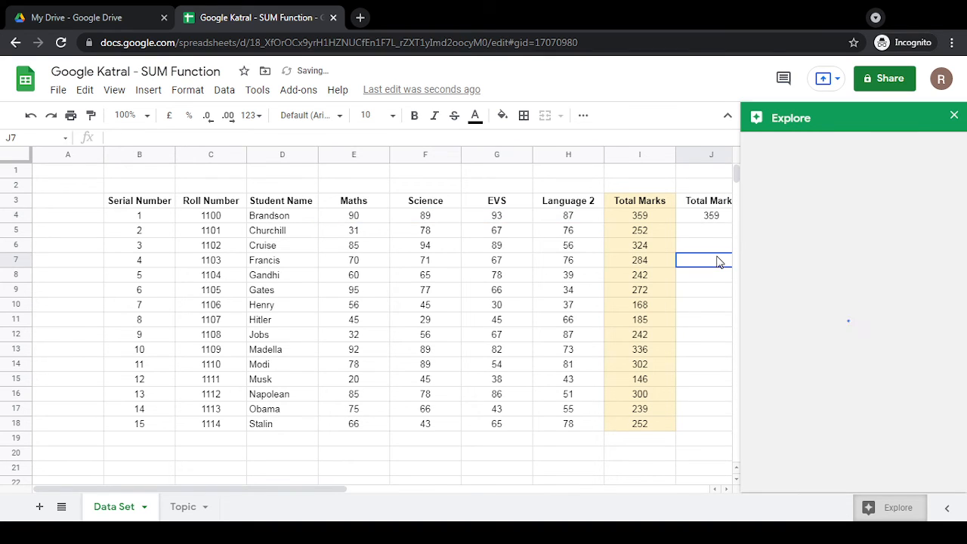
left_click(954, 116)
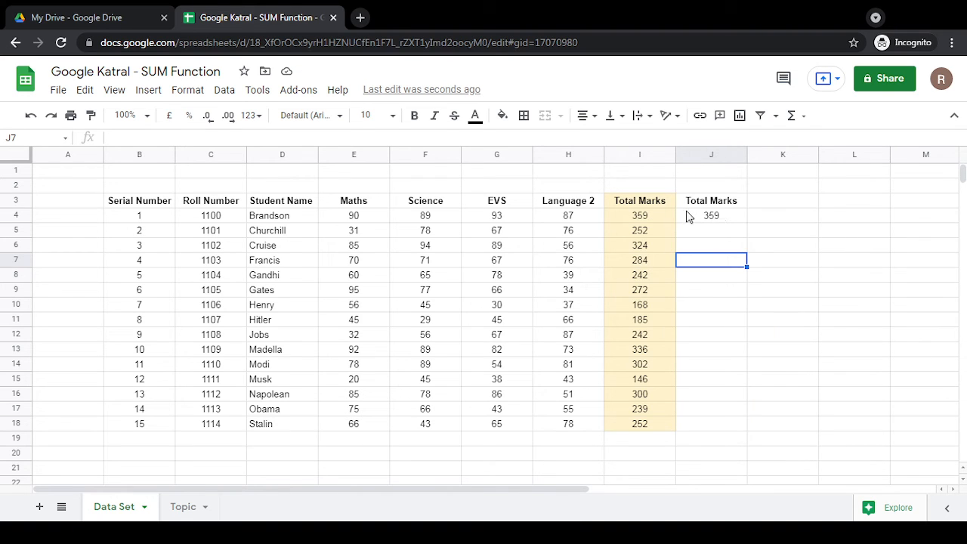
- Check the formula in J4 and the range of marks it adds up
left_click(689, 215)
double_click(709, 218)
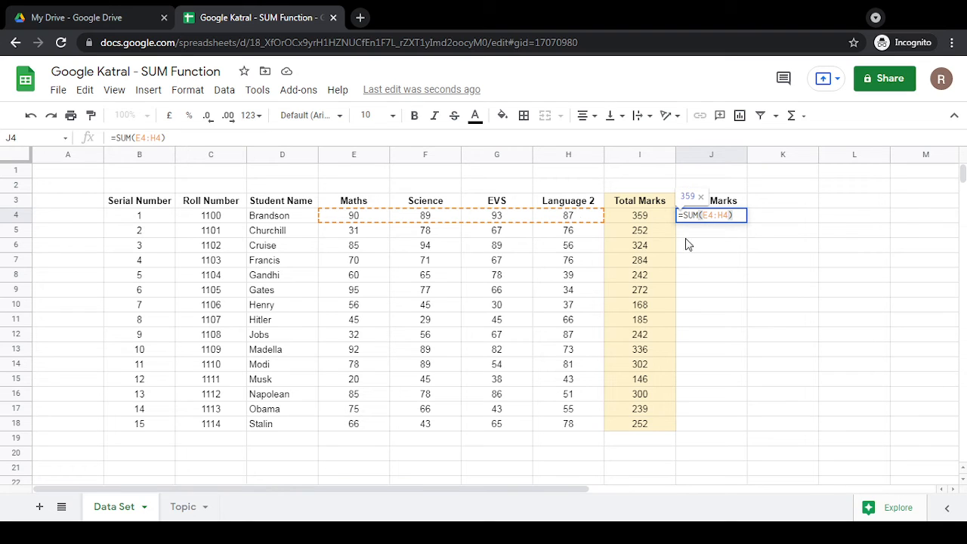
key("Return")
left_click(800, 229)
left_click(732, 221)
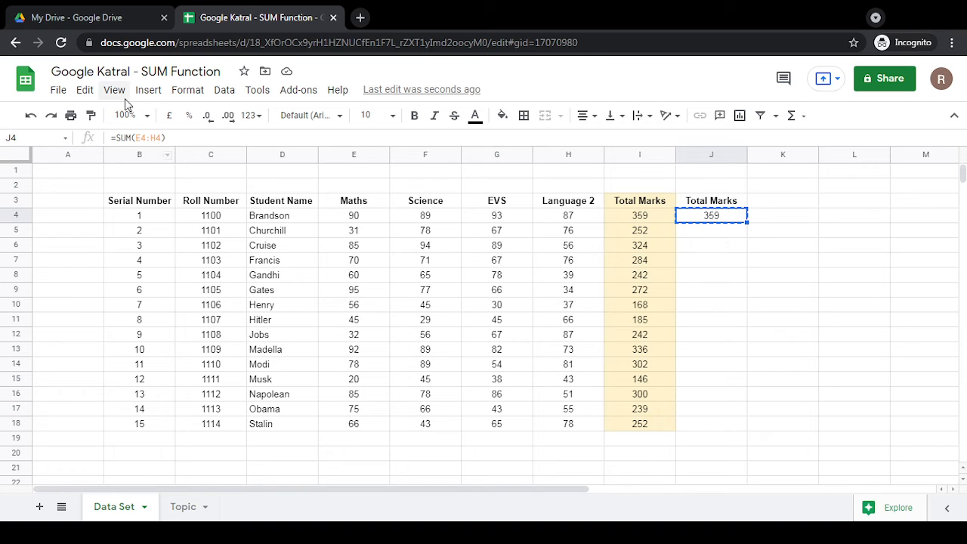
left_click(85, 90)
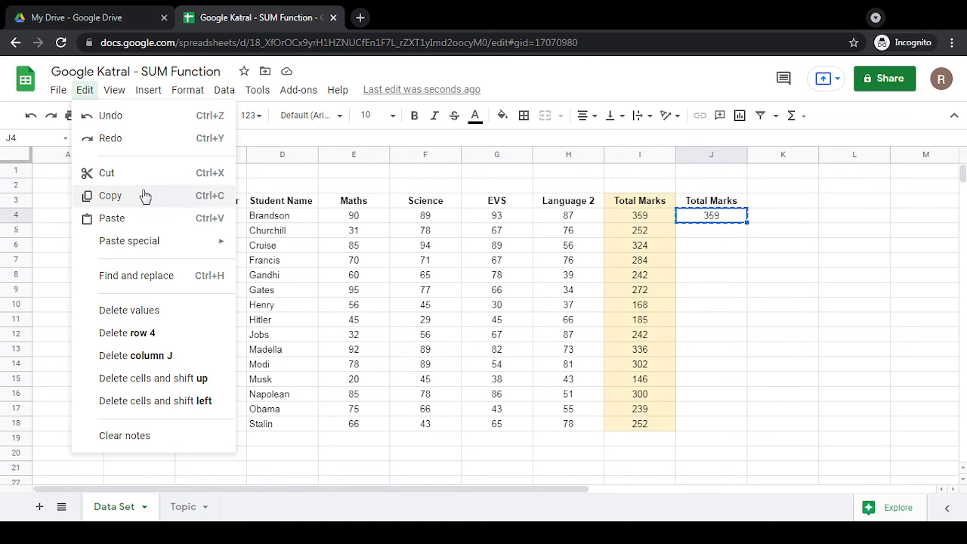
left_click_drag(724, 234, 728, 426)
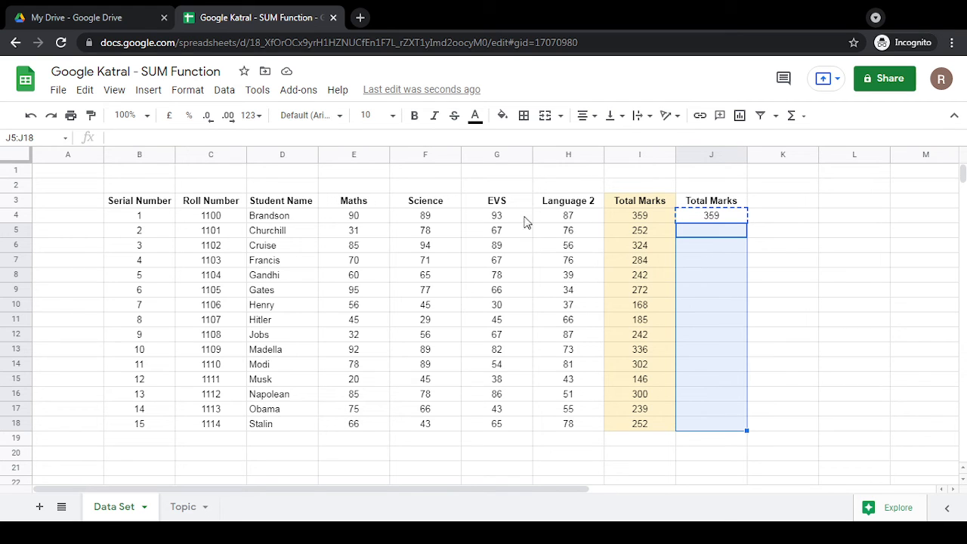
left_click(82, 90)
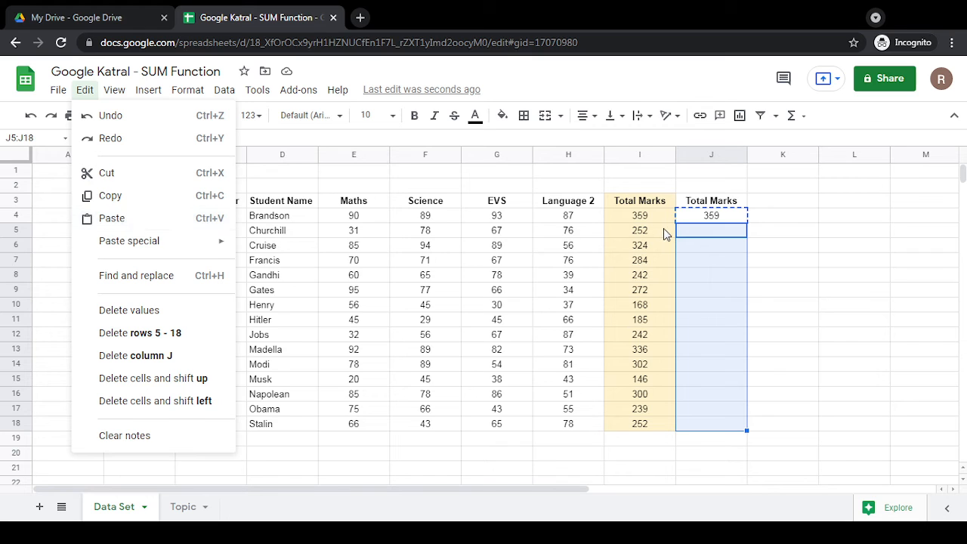
left_click(699, 228)
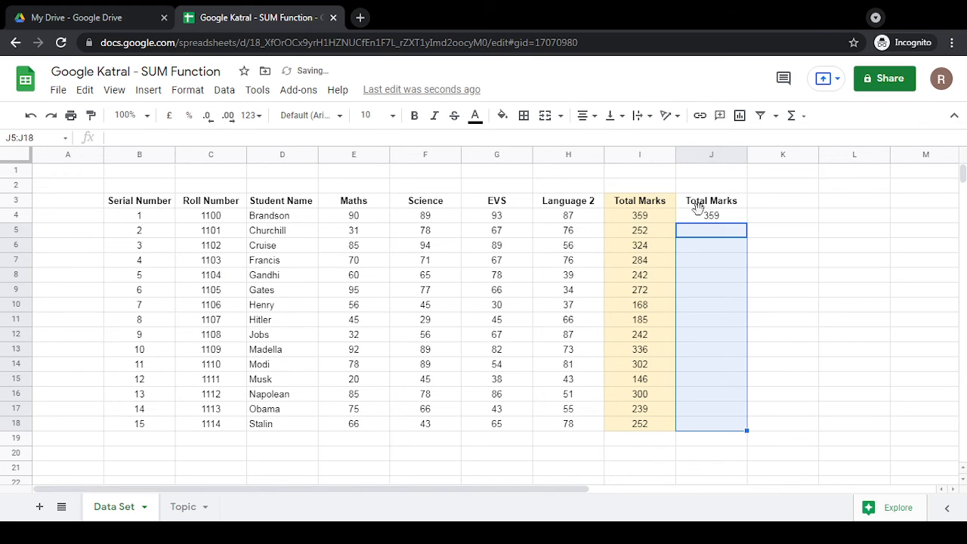
- Copy the SUM formula from J4 and paste it into J5:J18
left_click(700, 217)
key("ctrl+c")
left_click_drag(710, 236, 725, 428)
key("ctrl+v")
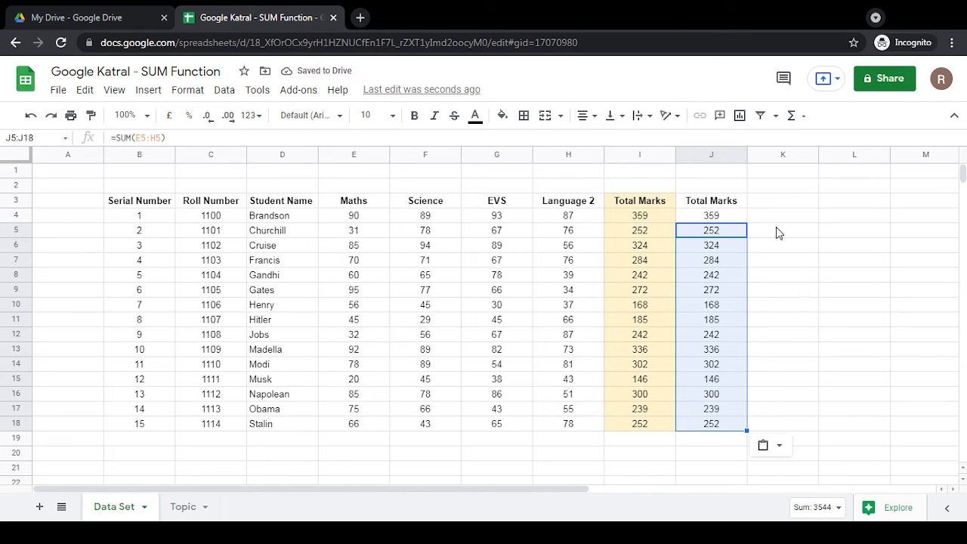
- Clear J5:J18 and auto-fill the SUM formula from J4 down to J18
key("Delete")
left_click(730, 217)
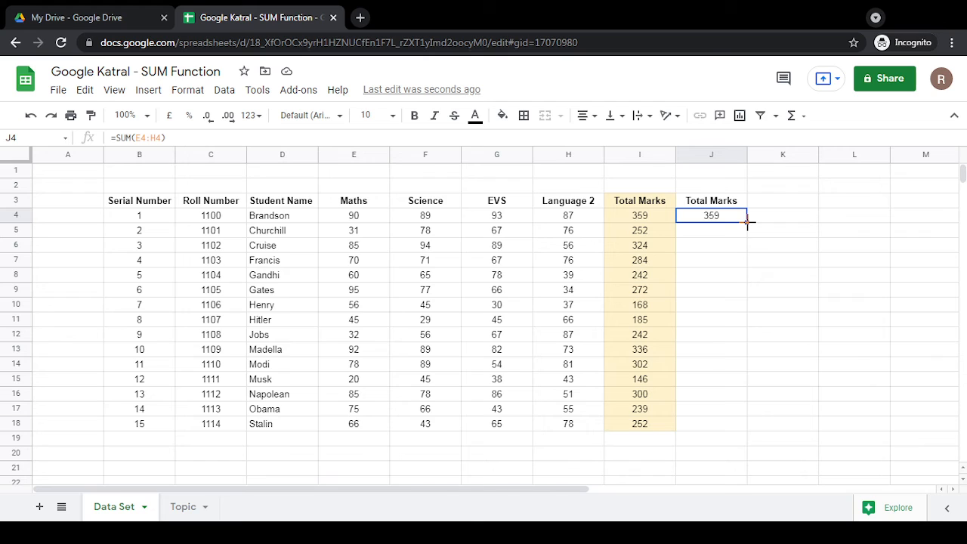
double_click(747, 221)
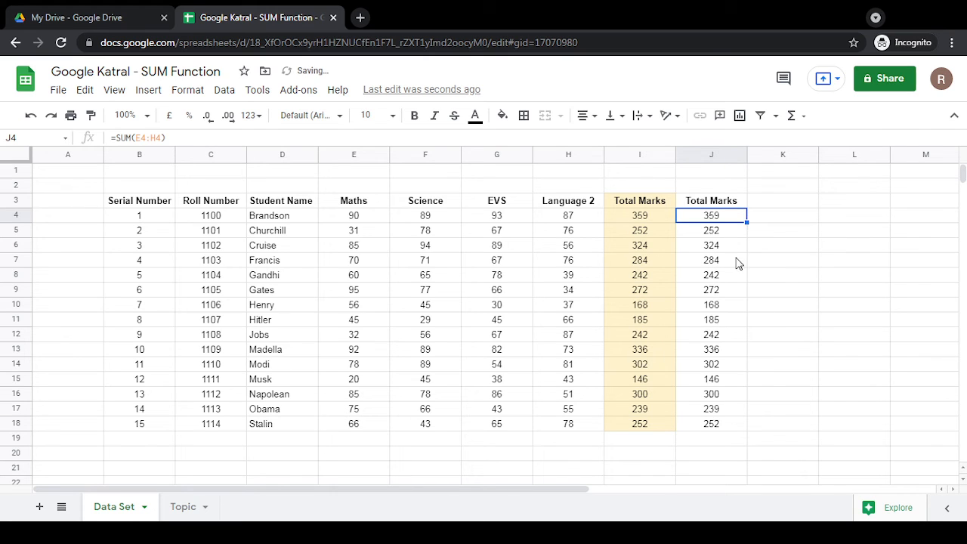
- Check the row references of the filled SUM formulas in J5, J7 and J8
left_click(719, 234)
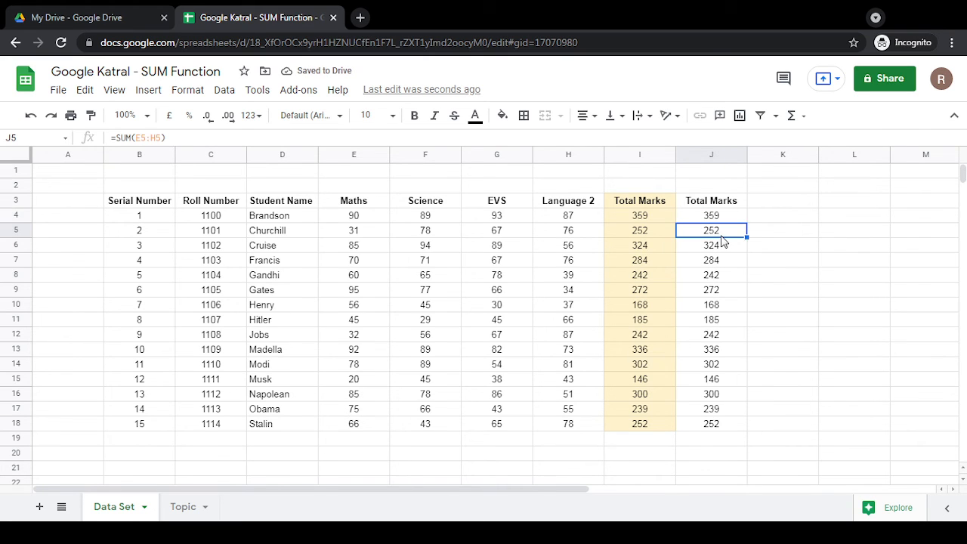
double_click(721, 235)
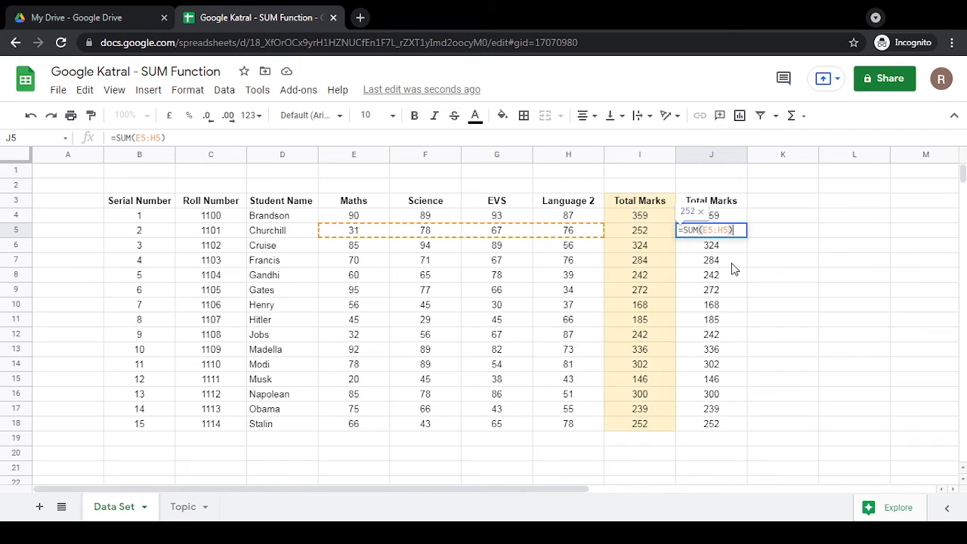
double_click(731, 261)
double_click(727, 277)
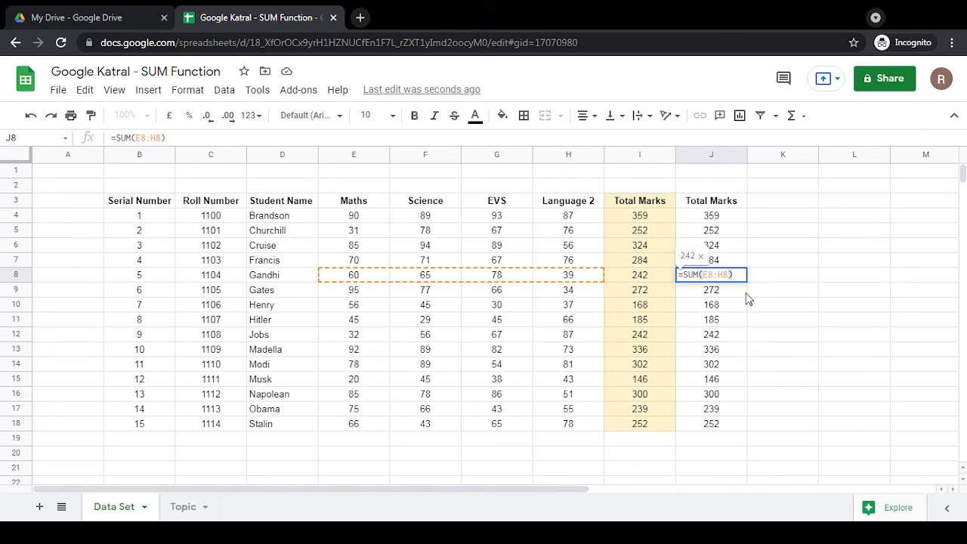
left_click(781, 219)
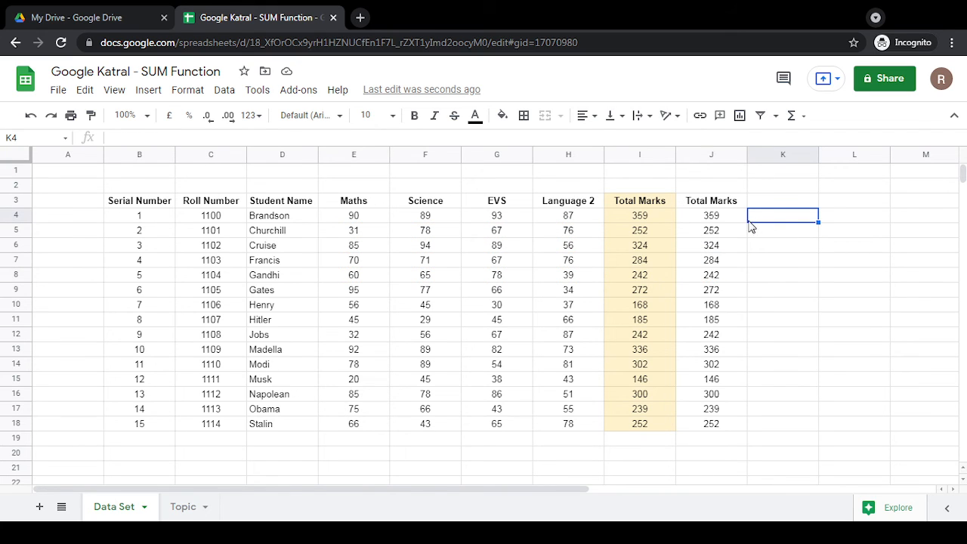
- Compare the SUM formula in J4 with the cell-by-cell addition formula in I4
left_click(723, 213)
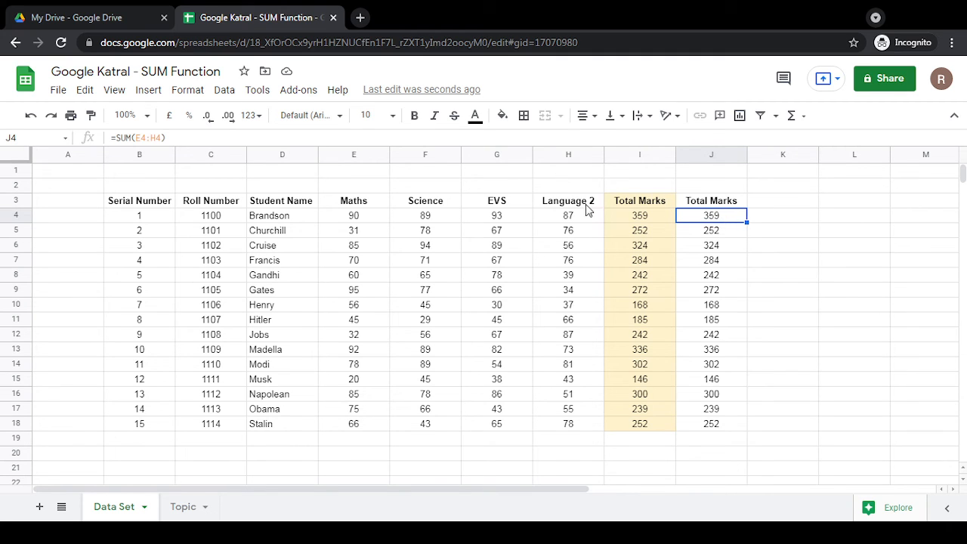
left_click(568, 156)
left_click(642, 219)
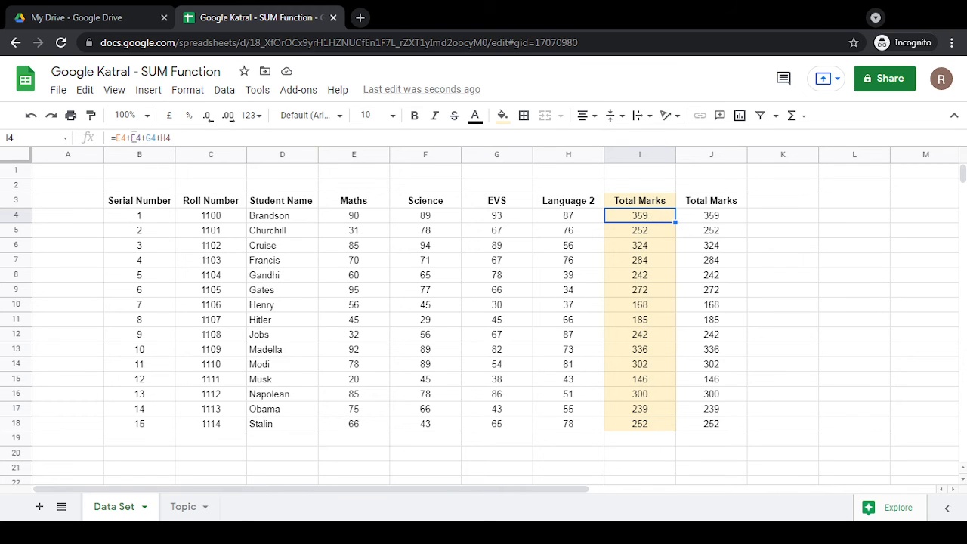
left_click(755, 230)
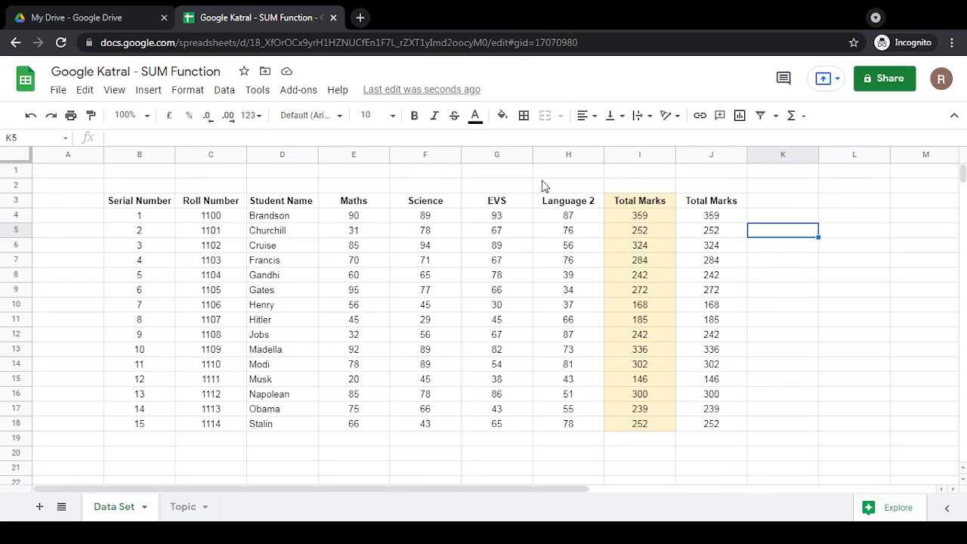
- Insert a new column before Language 2 and enter the header Language 1 in H3
left_click(551, 155)
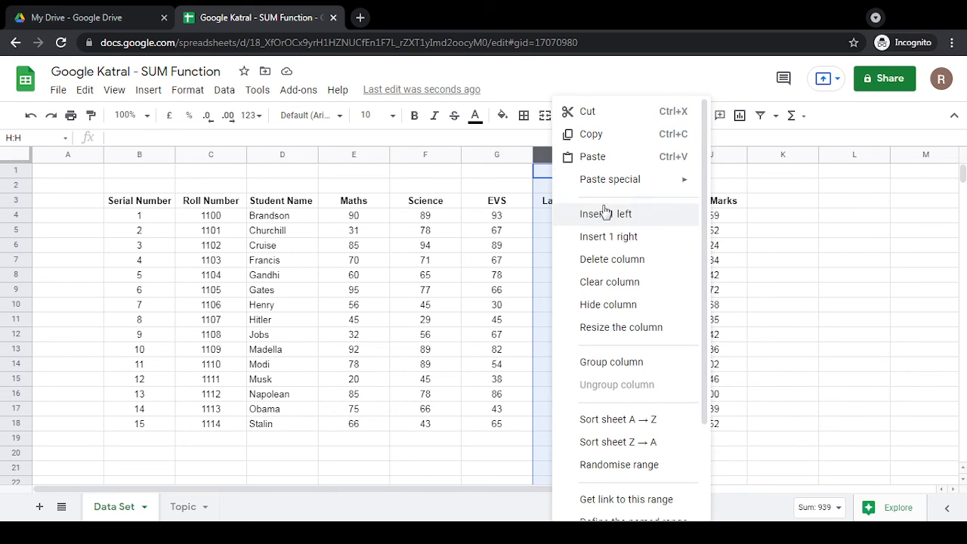
left_click(567, 217)
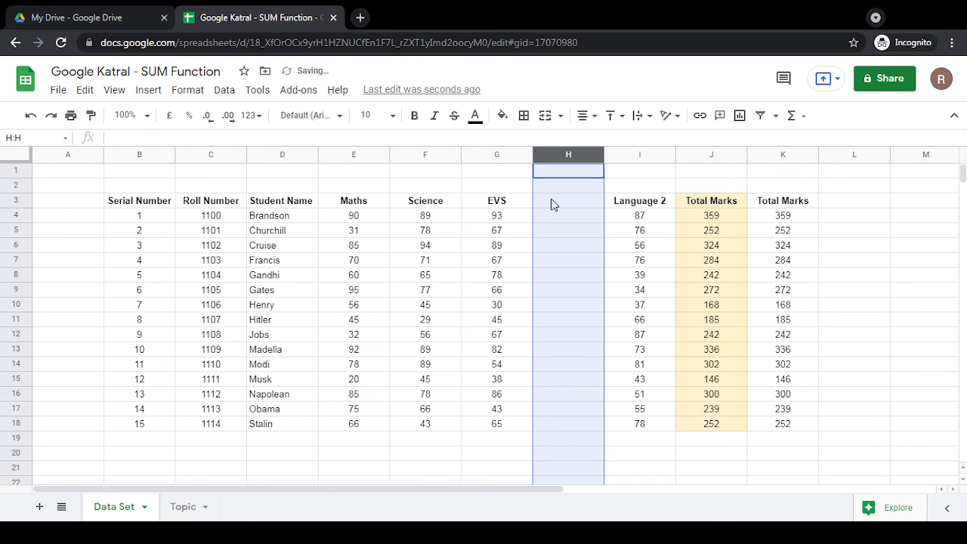
left_click(551, 201)
type("Languag")
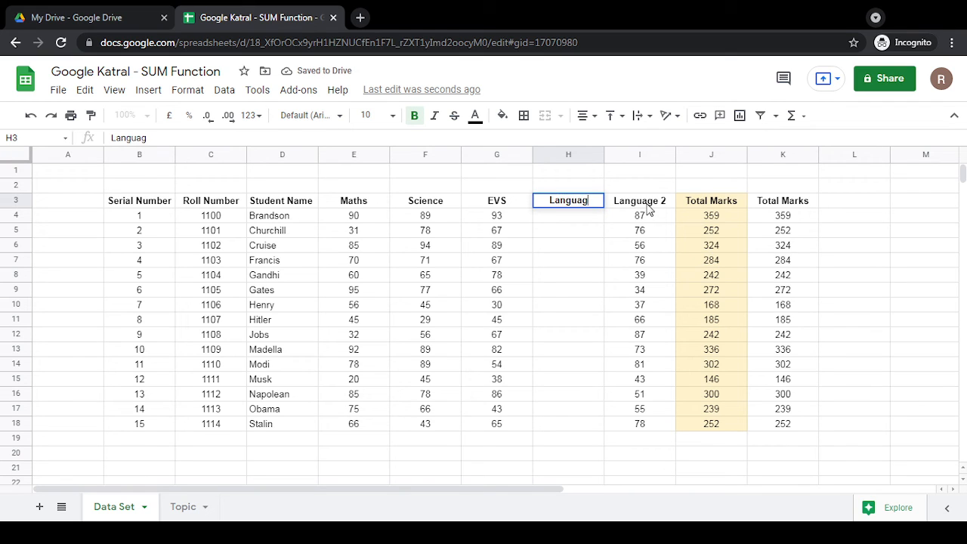
key("BackSpace")
type("g1")
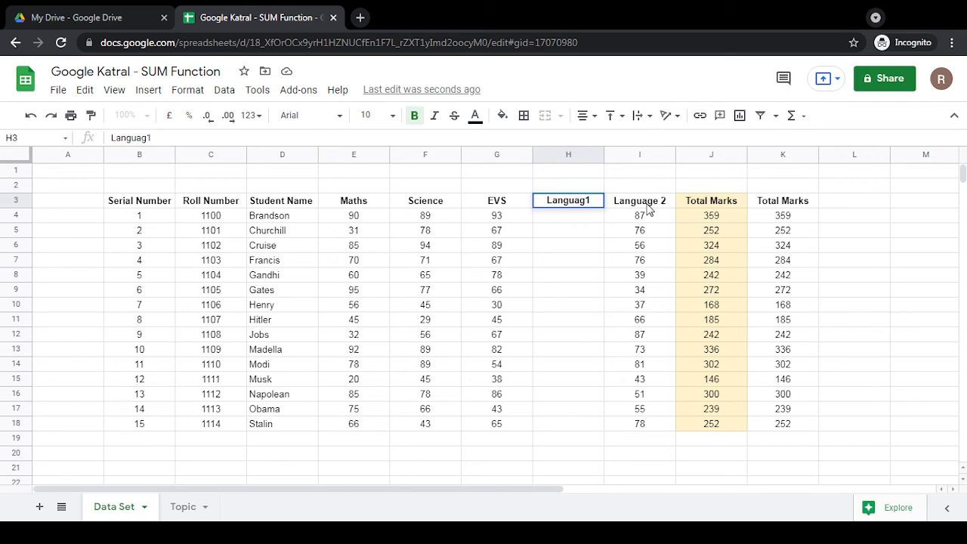
key("Home")
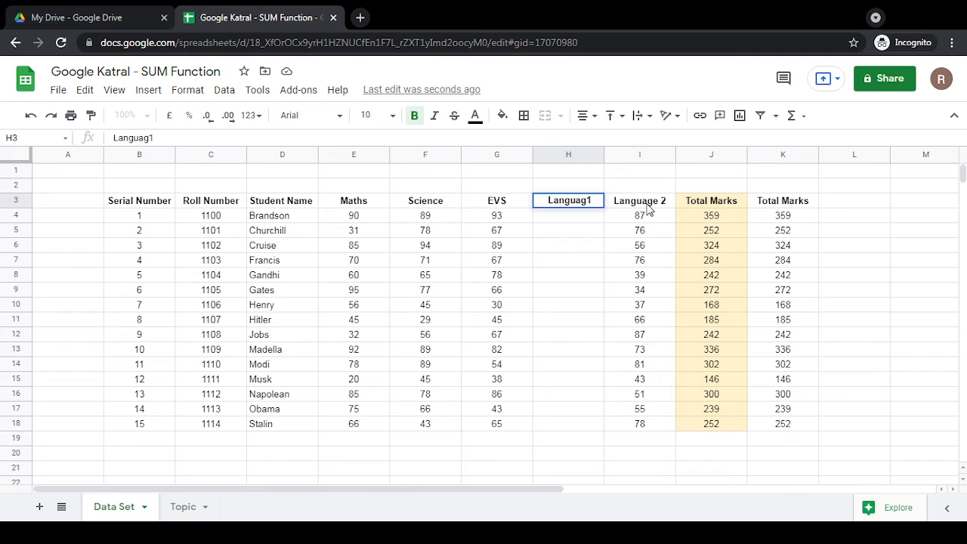
key("BackSpace")
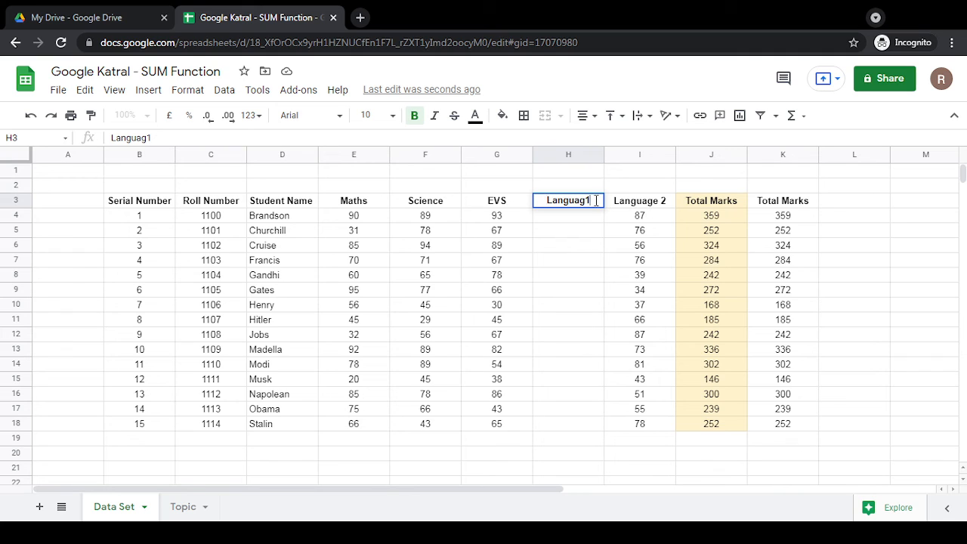
type("e")
key("Return")
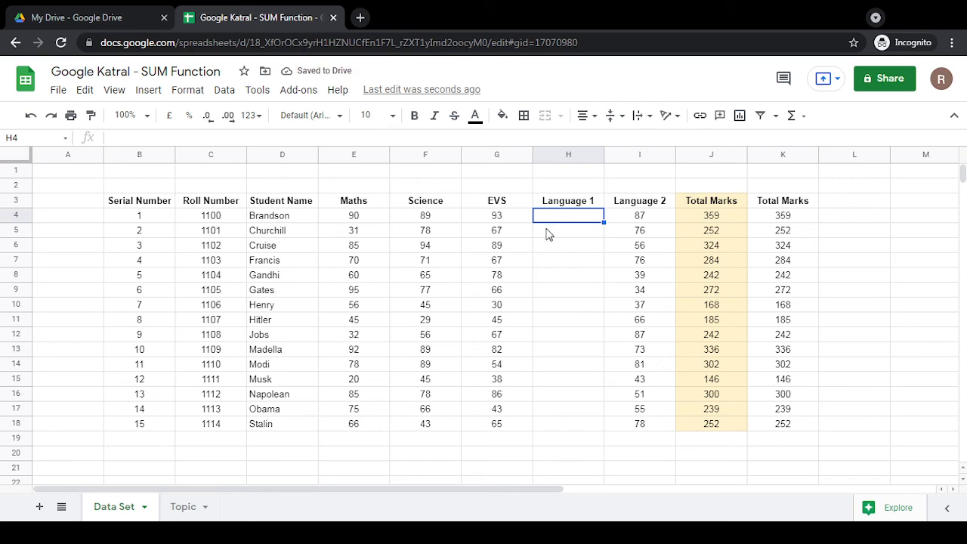
- Enter the Language 1 marks 65, 78 and 45 in H4, H5 and H6
type("65")
key("Return")
key("Return")
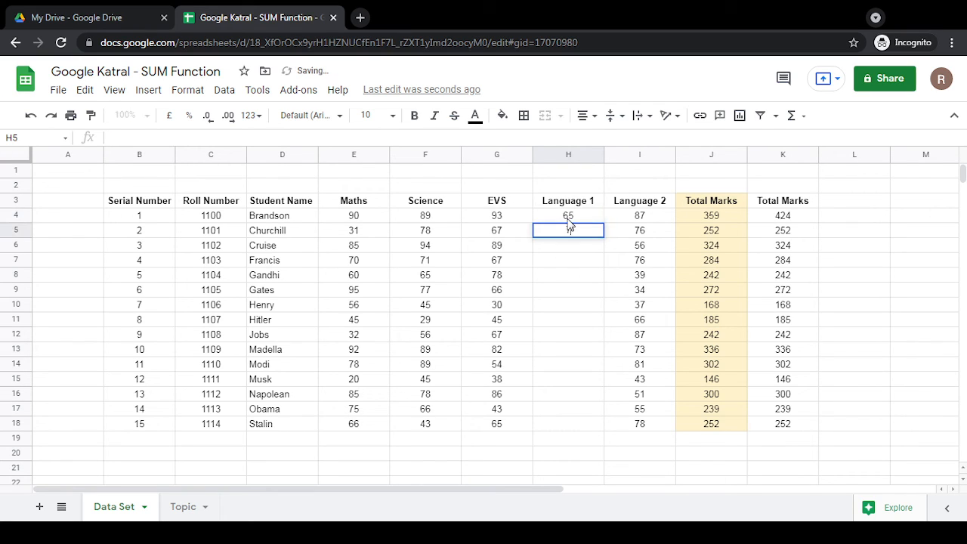
key("Return")
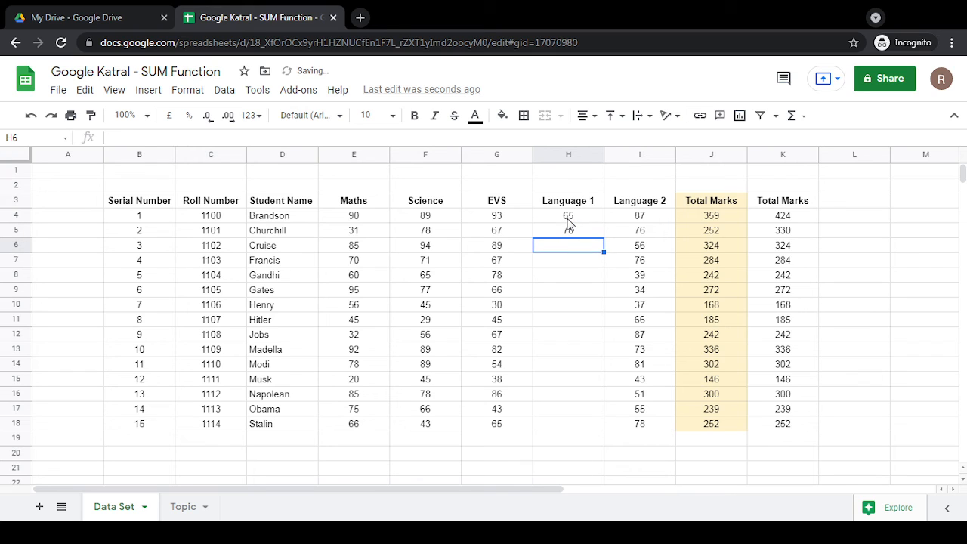
type("45")
key("Return")
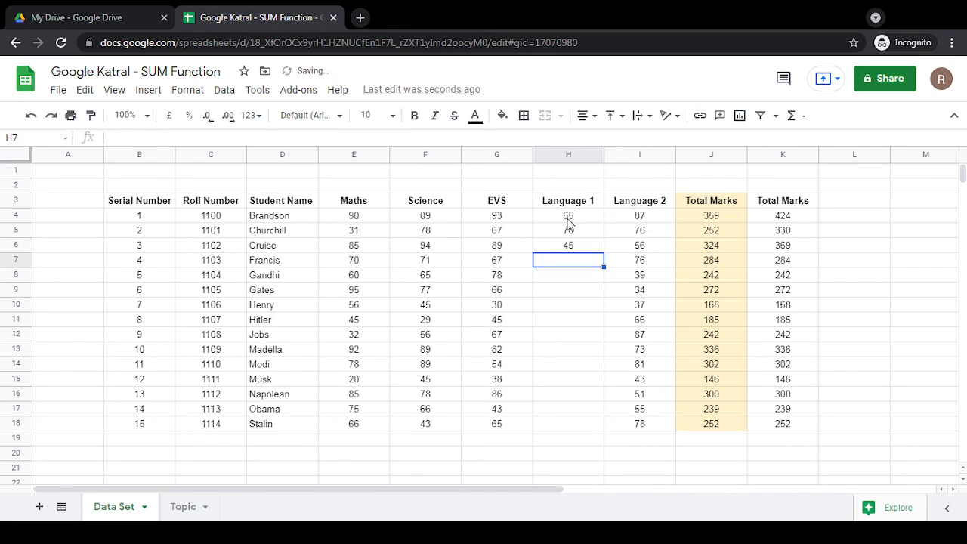
- Clear the Language 1 marks in H4:H6 to test the SUM totals, and undo the deletion
left_click(797, 217)
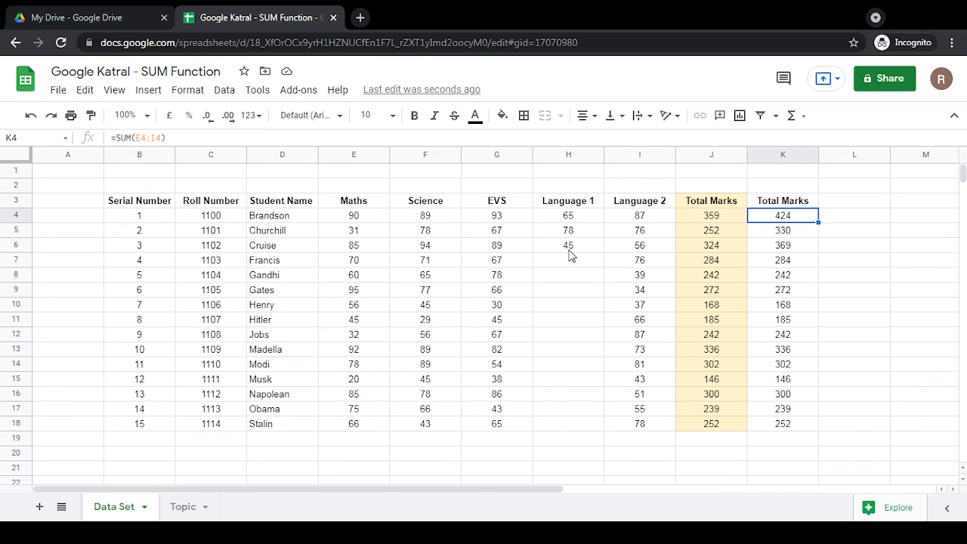
left_click_drag(568, 215, 568, 249)
key("Delete")
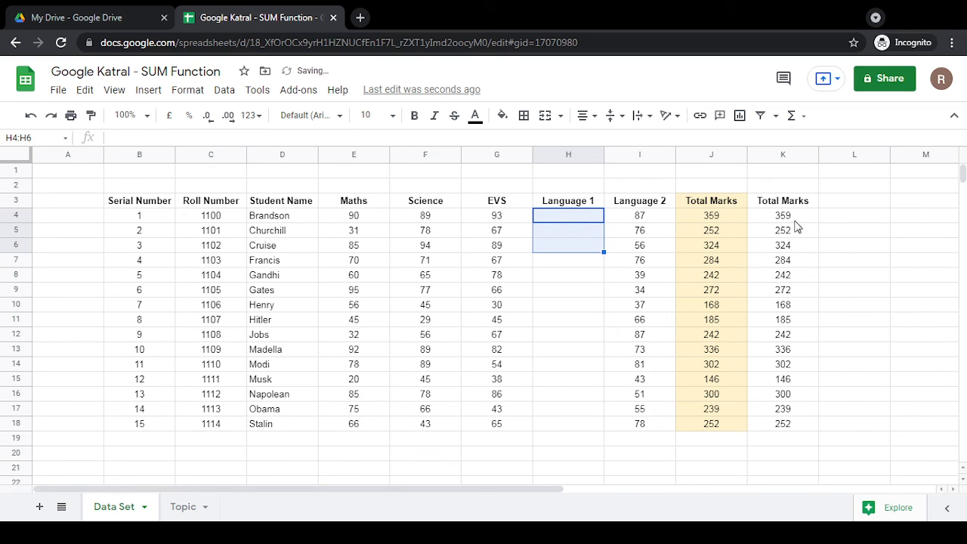
left_click(31, 117)
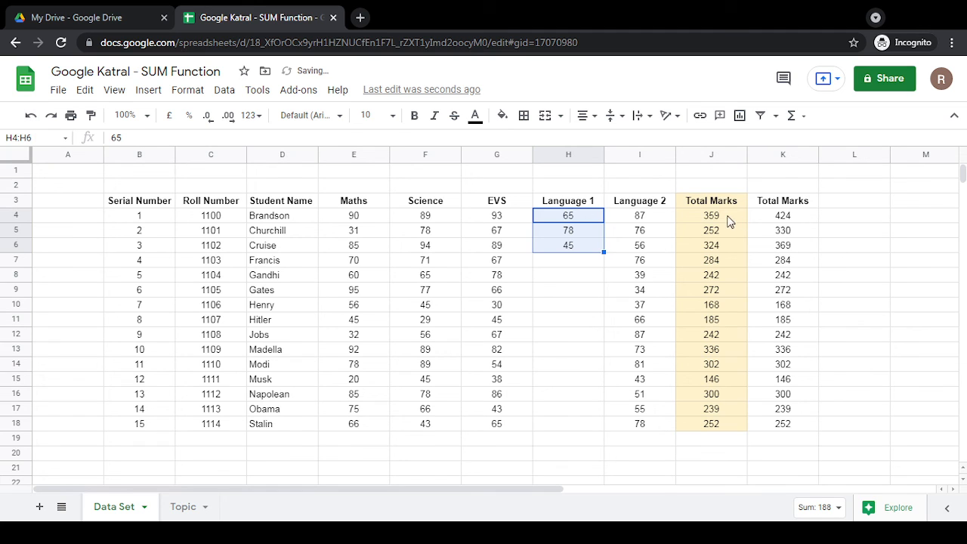
- Compare the cells referenced by the addition formula in J4 with the range in the SUM formula in K4
left_click_drag(730, 221, 732, 250)
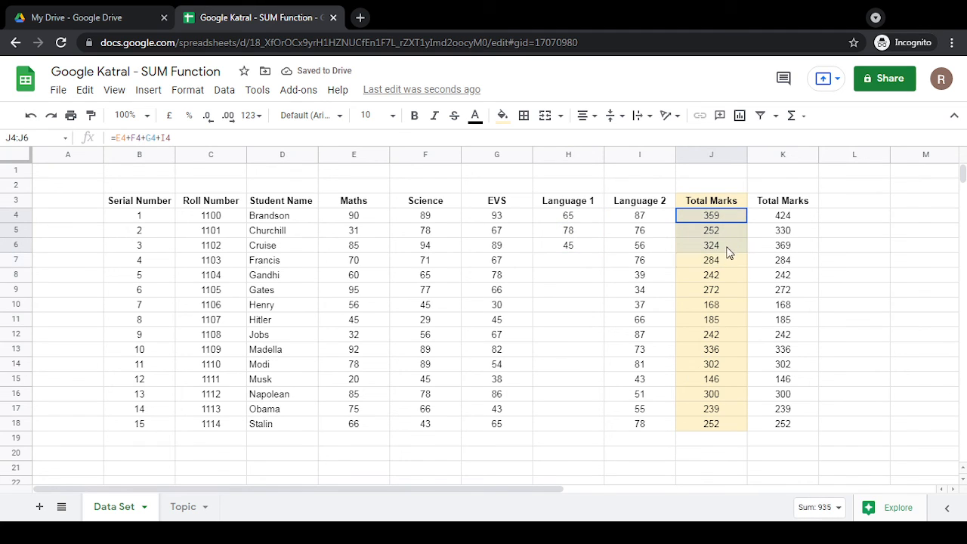
left_click(809, 234)
left_click(719, 213)
double_click(721, 213)
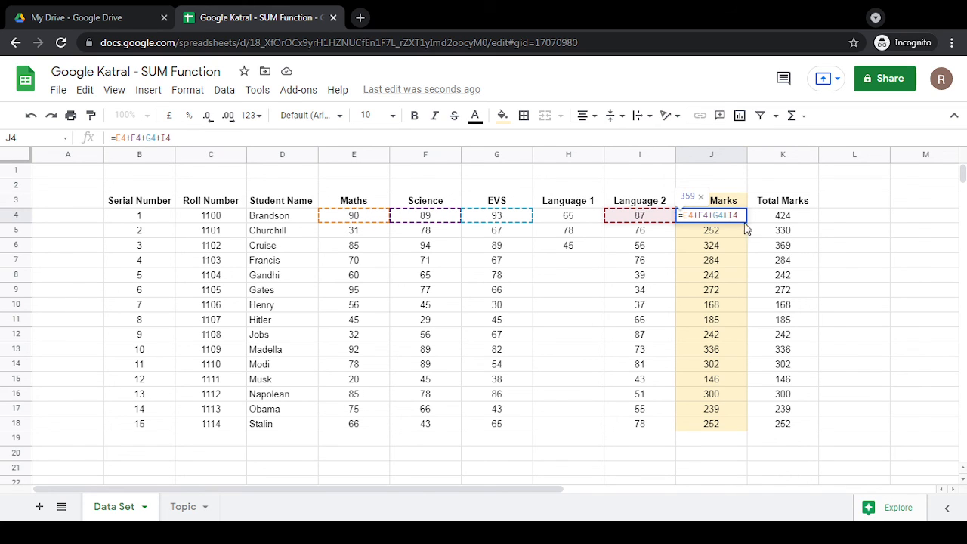
left_click(798, 239)
left_click(787, 219)
double_click(788, 218)
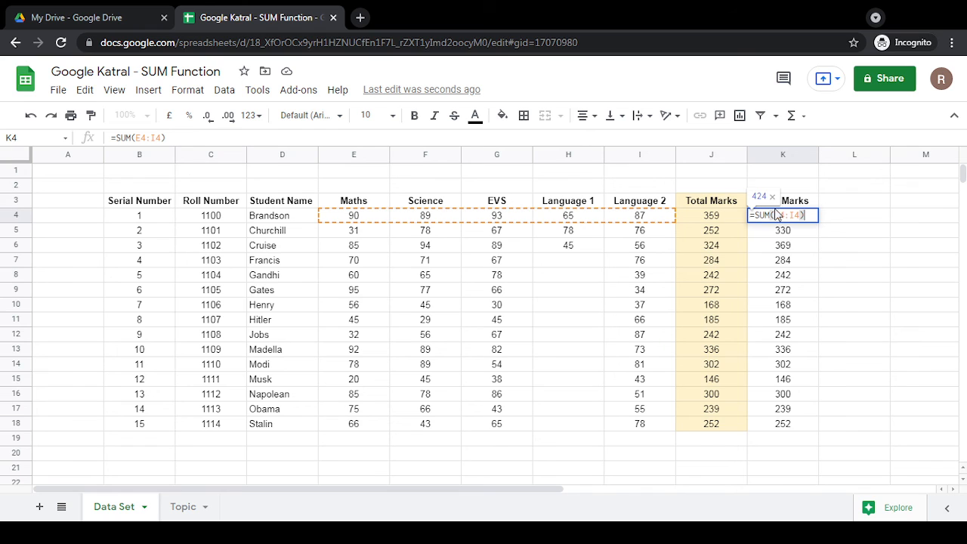
left_click(815, 276)
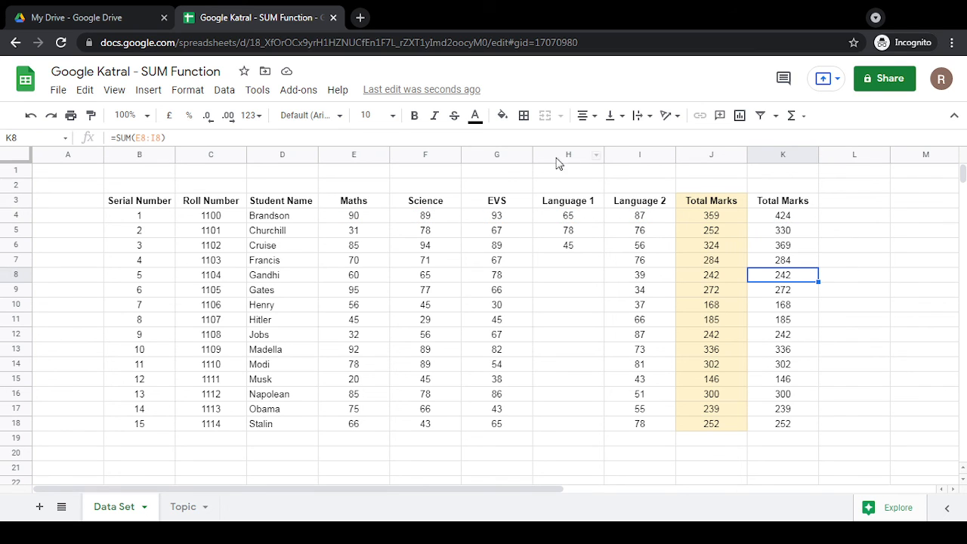
- Enter the Language 1 mark 56 in H7
left_click(565, 262)
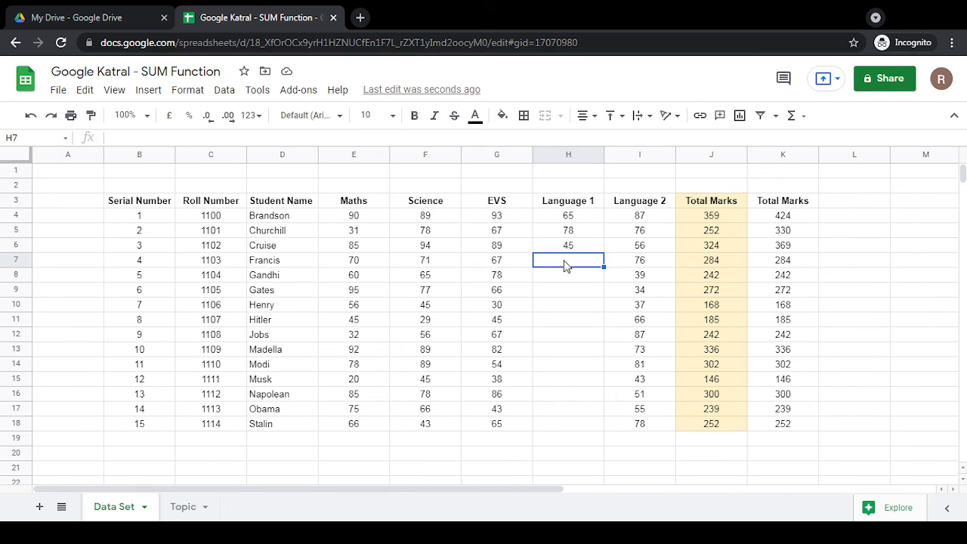
type("56")
key("Return")
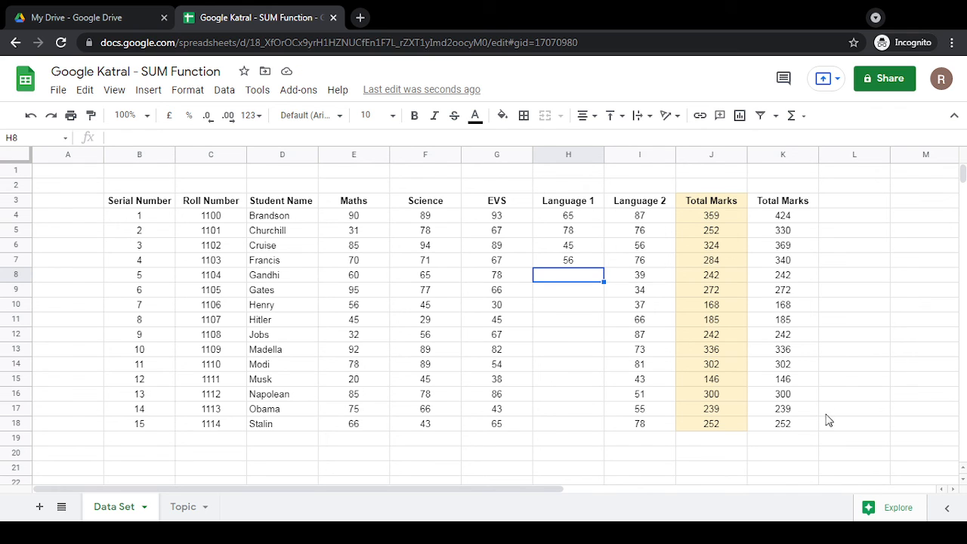
- View the quick summary statistics for the ranges E4:H4 and C4:H4
left_click_drag(356, 220, 561, 217)
left_click(834, 507)
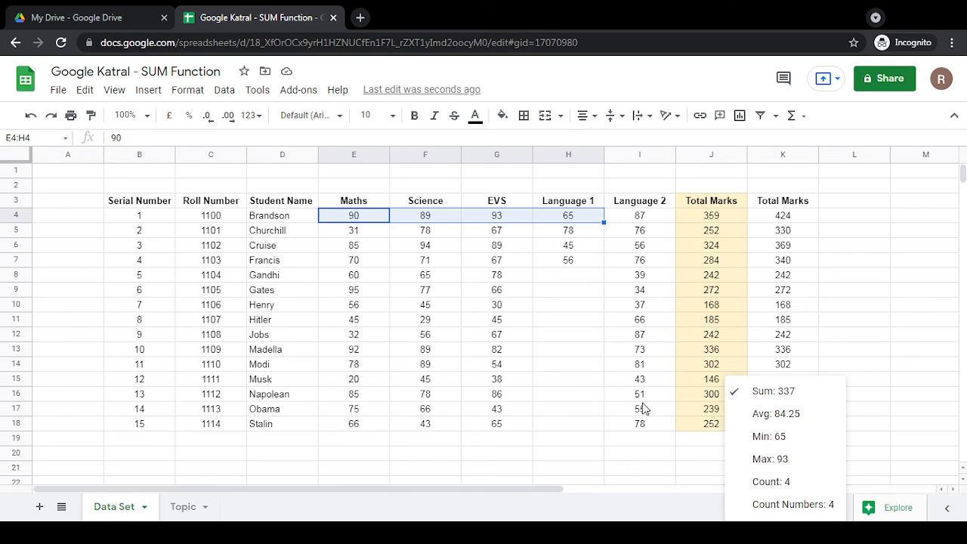
left_click_drag(219, 219, 592, 228)
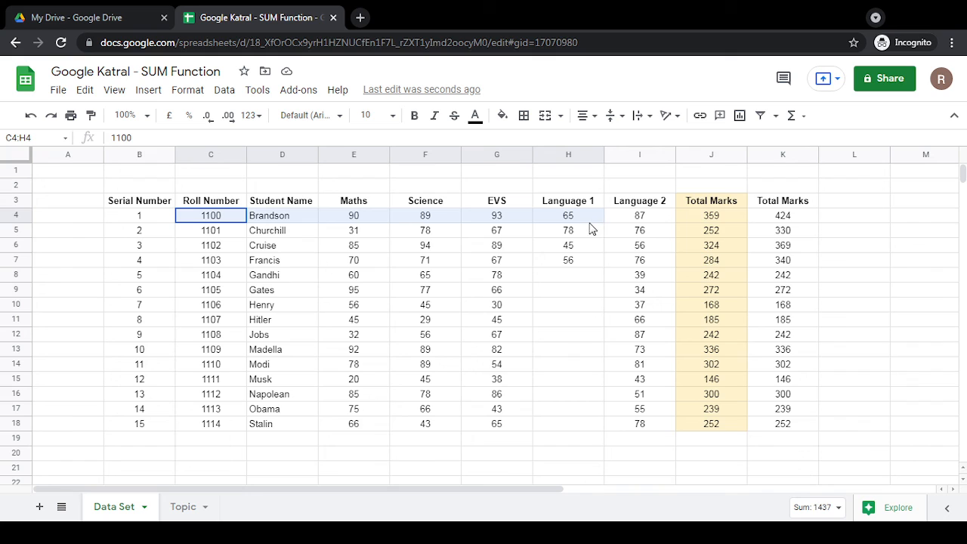
left_click(814, 507)
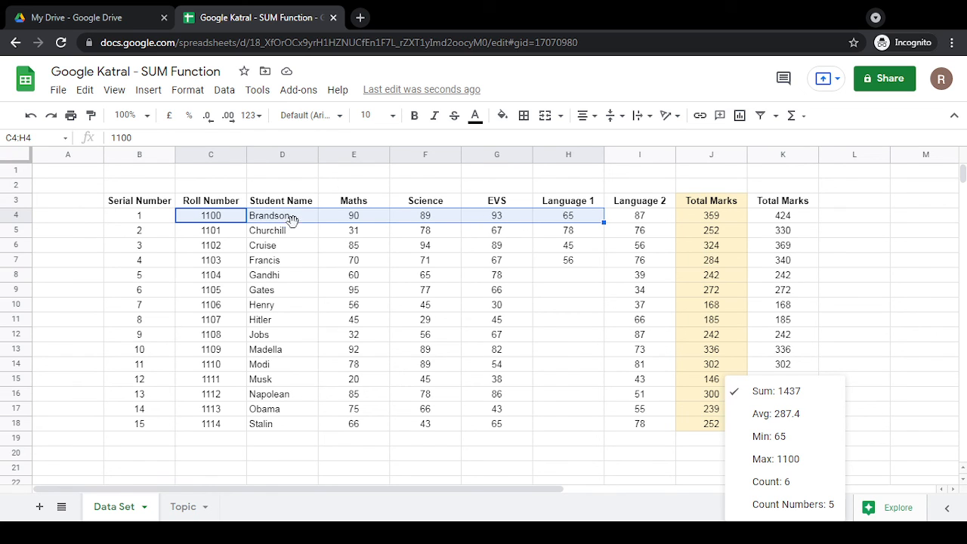
left_click(829, 245)
left_click(850, 202)
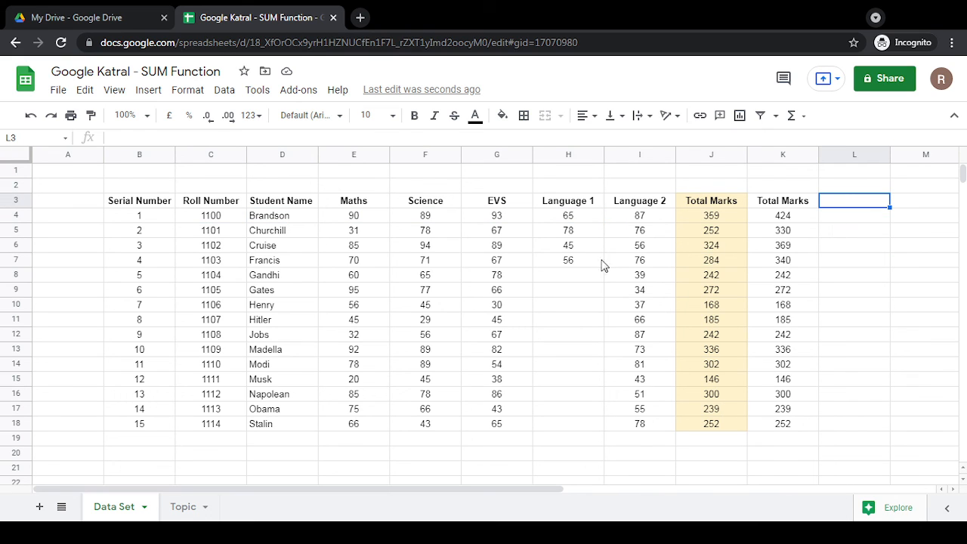